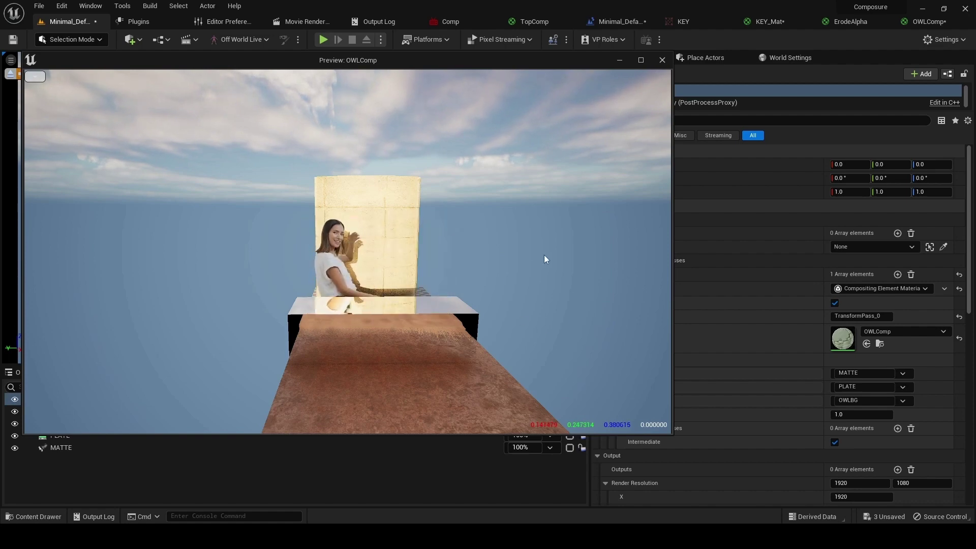
Close the OWLComp preview and review the OWLBG element's settings in Details.
click(662, 61)
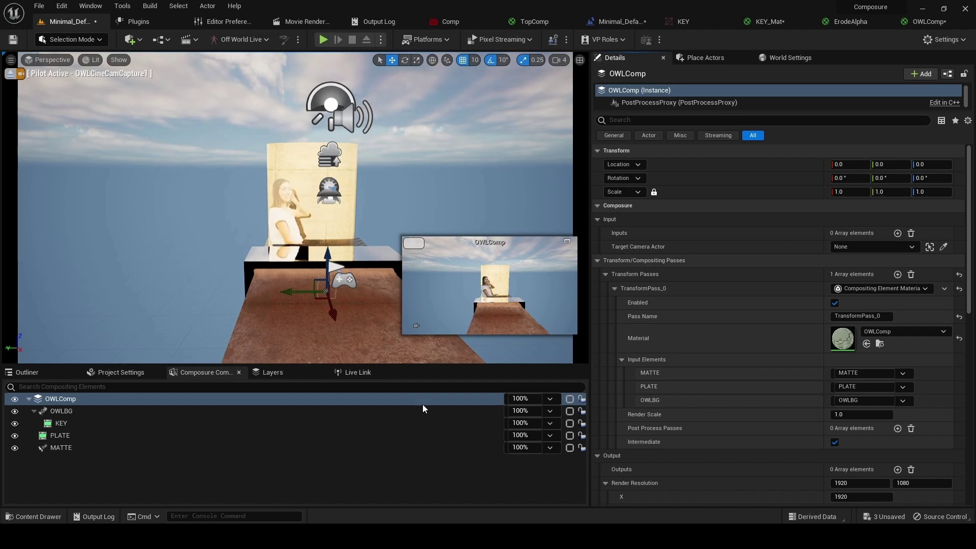
click(205, 412)
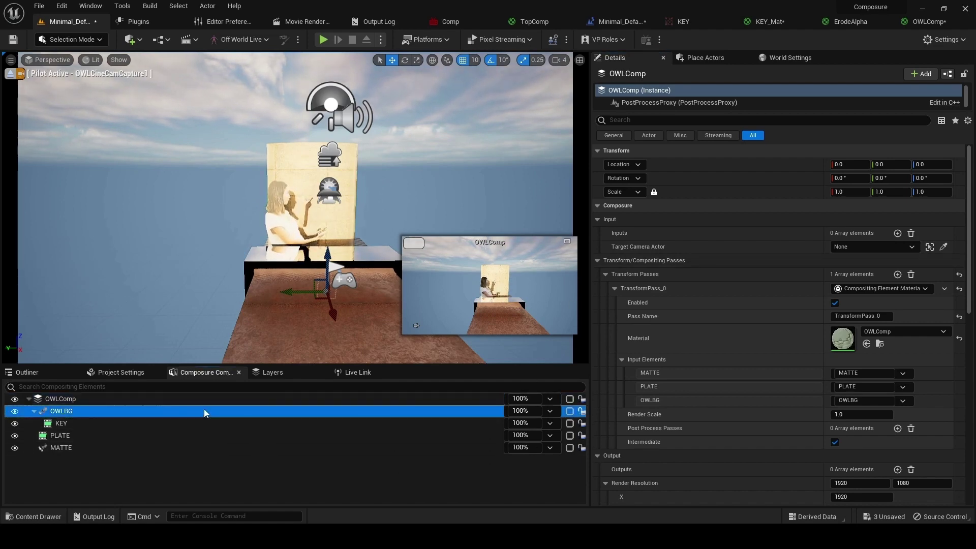
scroll(653, 370, down, 2)
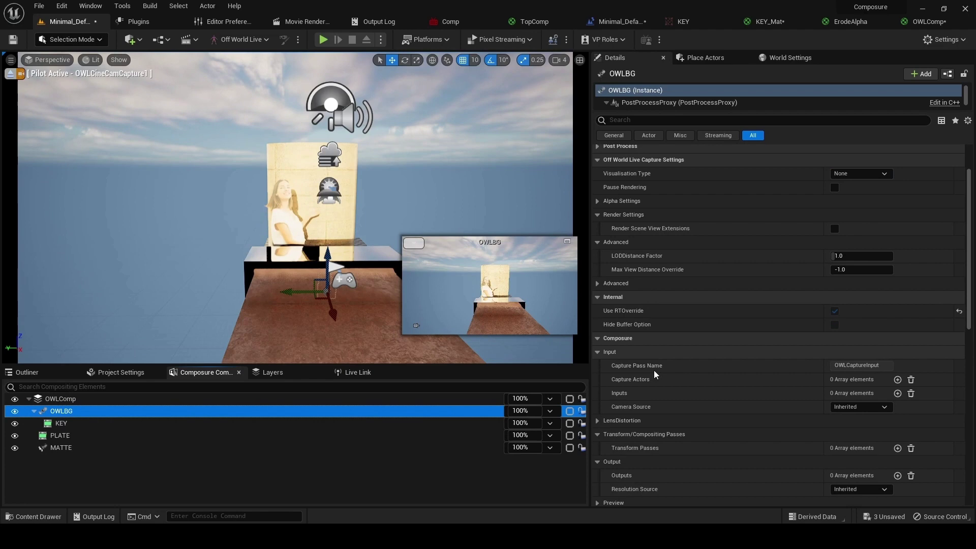
scroll(654, 370, down, 1)
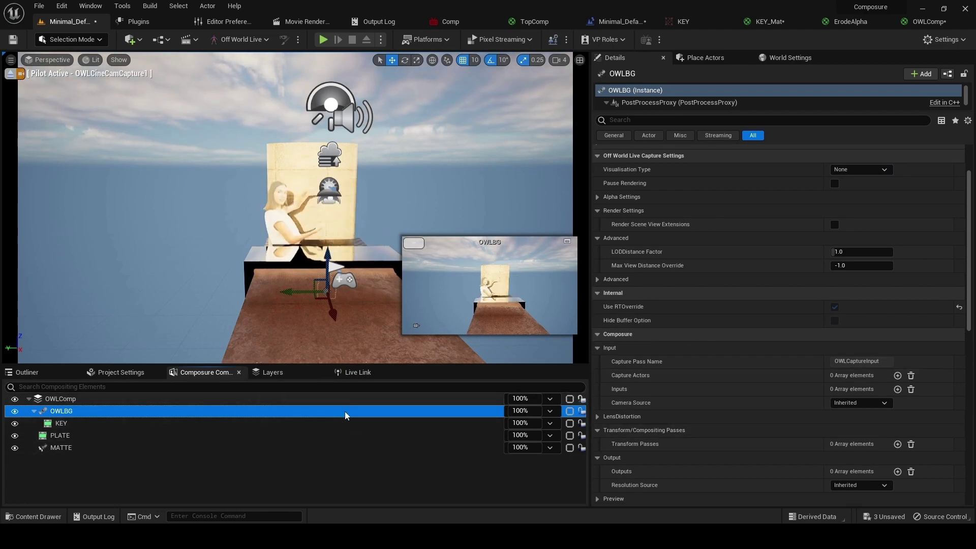
scroll(708, 417, down, 3)
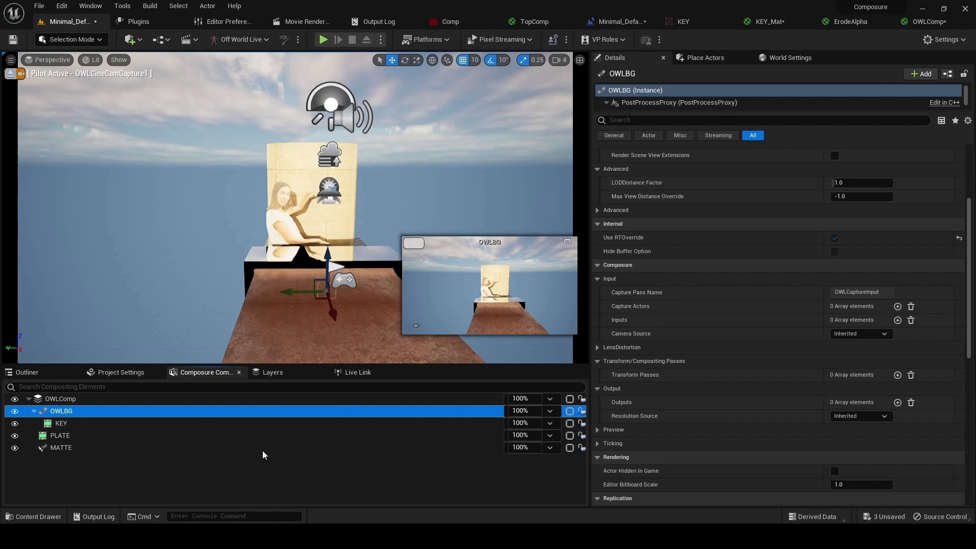
click(60, 399)
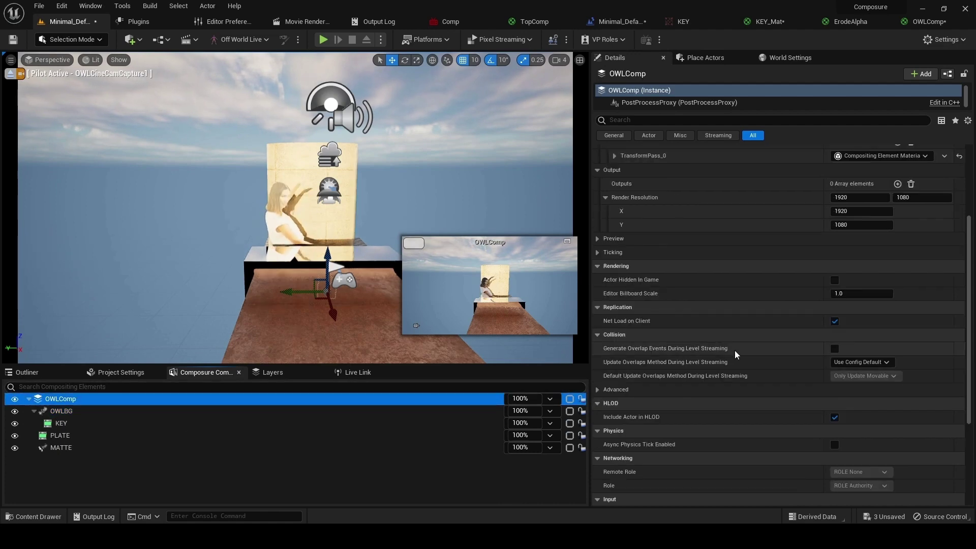
scroll(734, 349, up, 2)
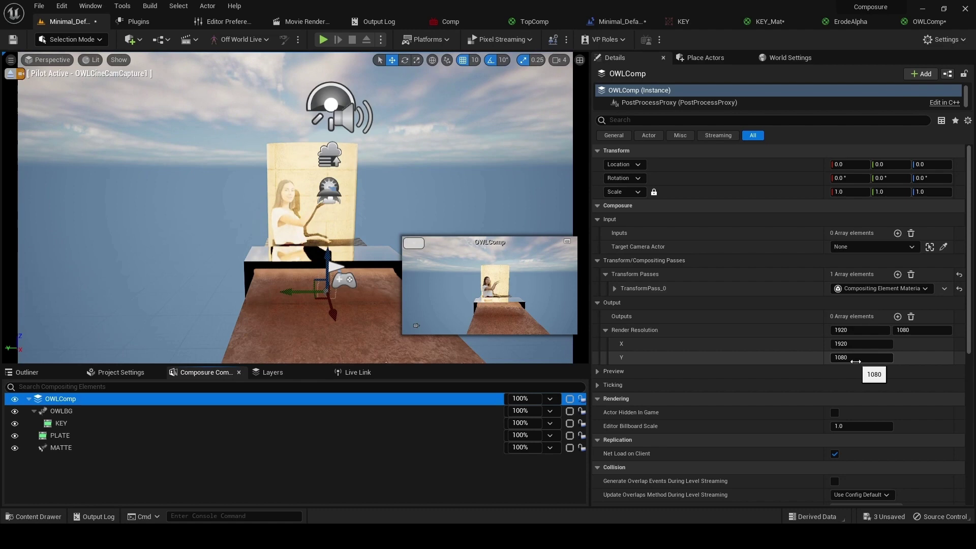
Add OutputPass_0 to OWLComp's Outputs, expand it, and show its output pass type choices.
click(897, 318)
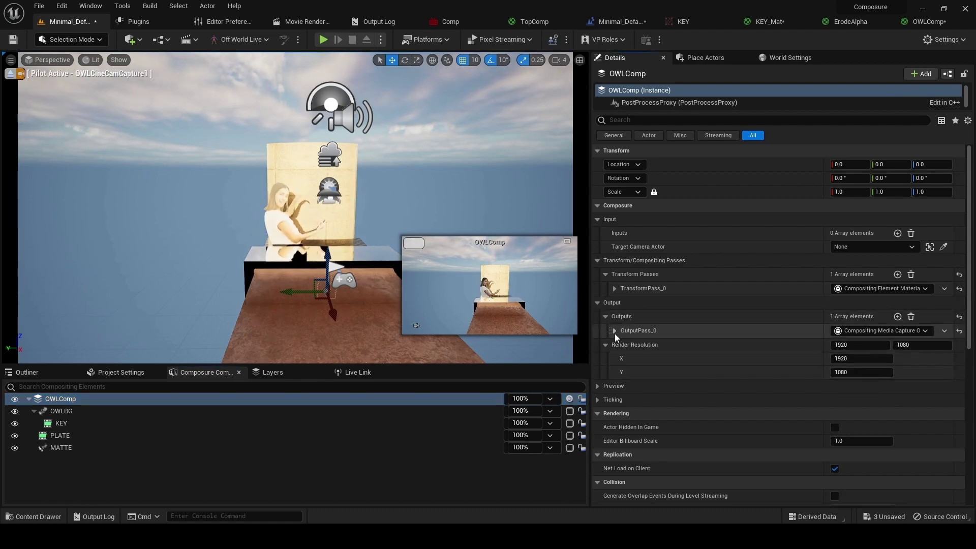
click(615, 333)
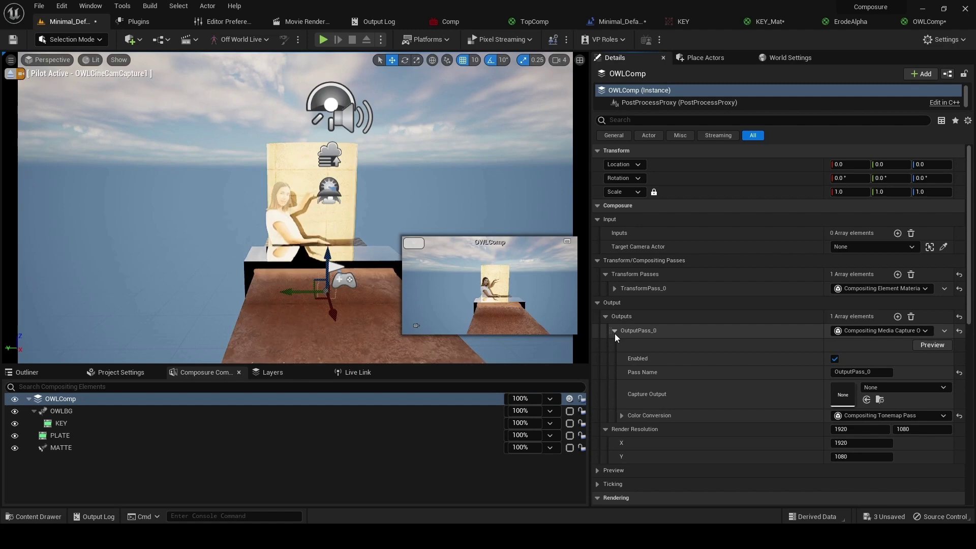
click(921, 331)
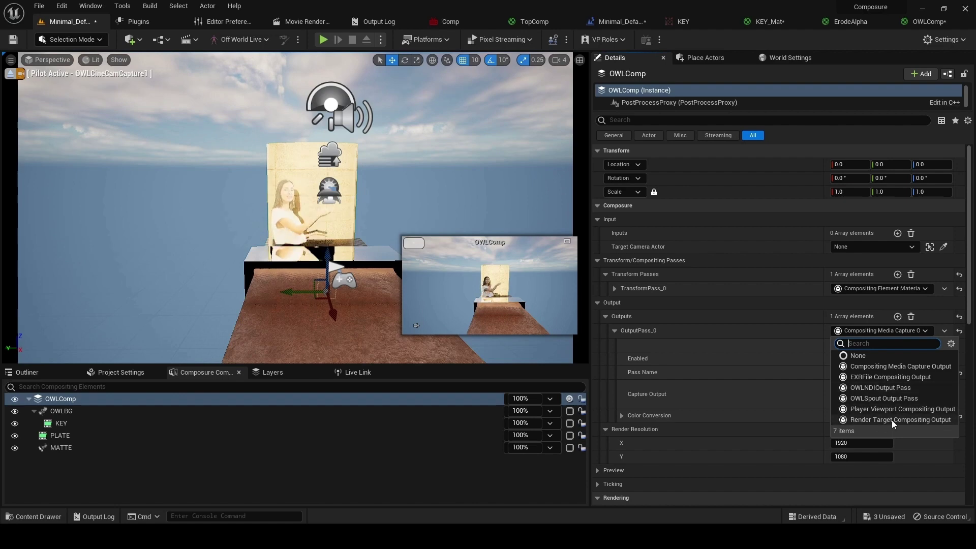
Make OutputPass_0 an OWLNDIOutput Pass with UYVY video conversion format.
click(880, 387)
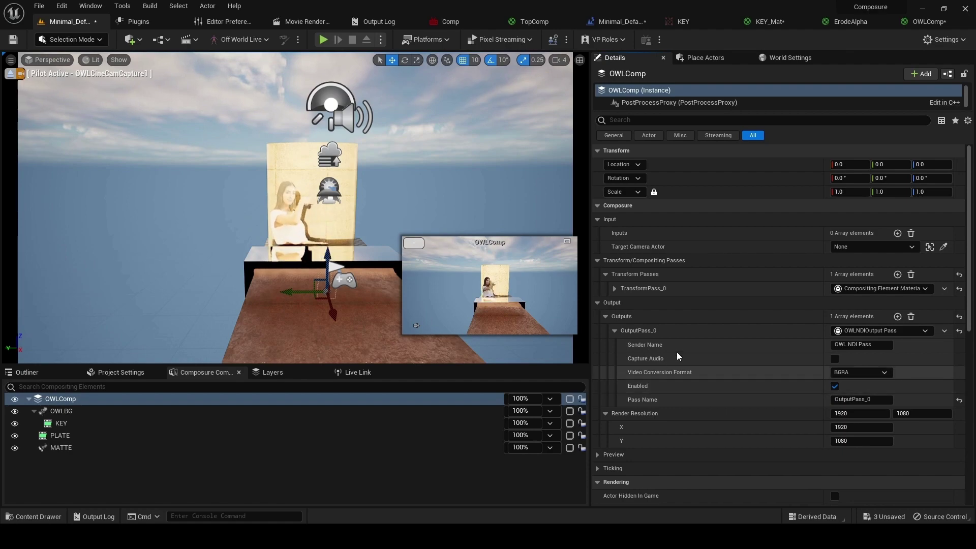
click(852, 374)
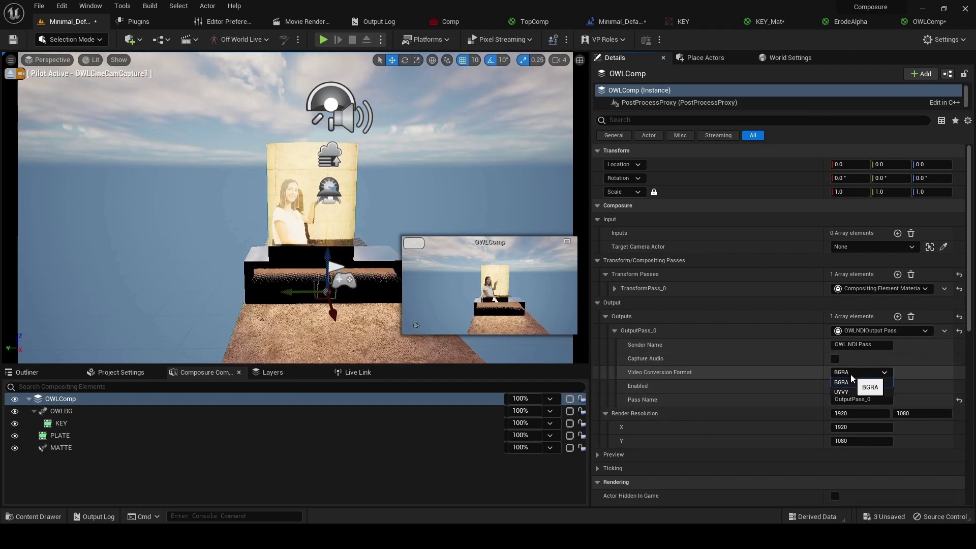
click(841, 392)
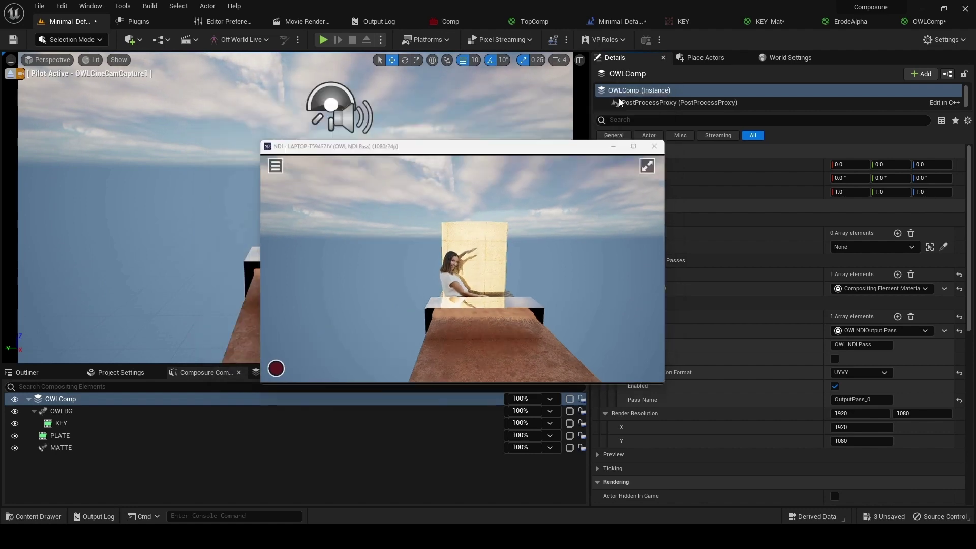
Change OutputPass_0 to OWLSpout Output Pass and verify its feed in Spout Demo Receiver.
click(879, 330)
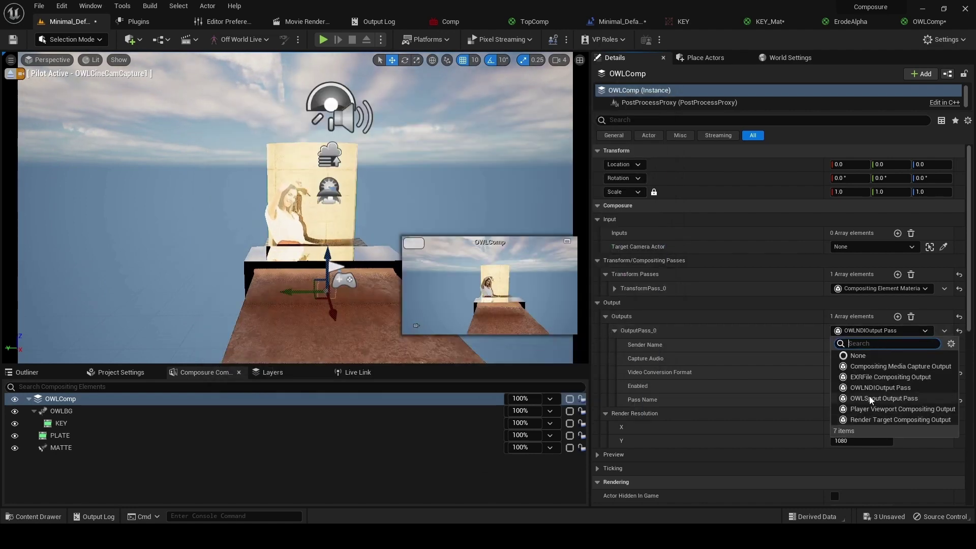
click(873, 398)
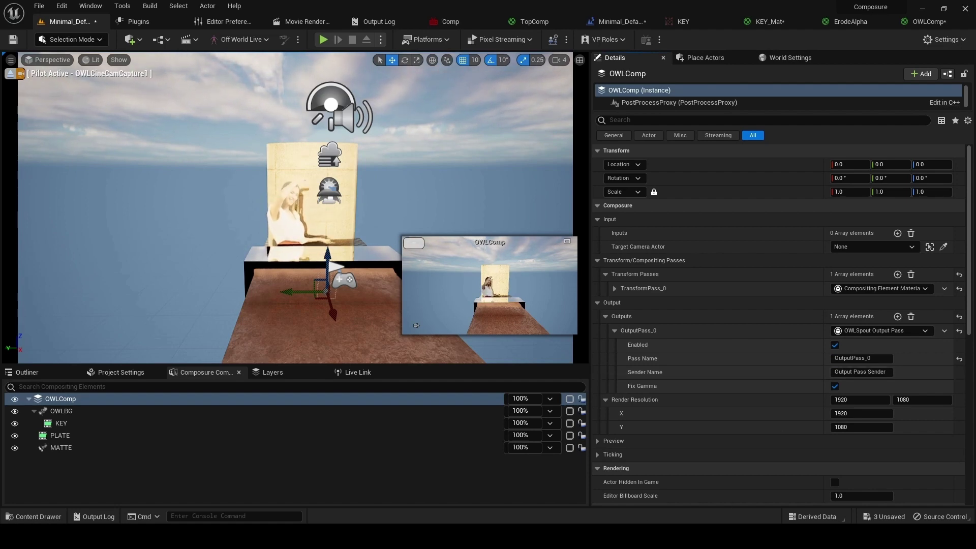
click(610, 478)
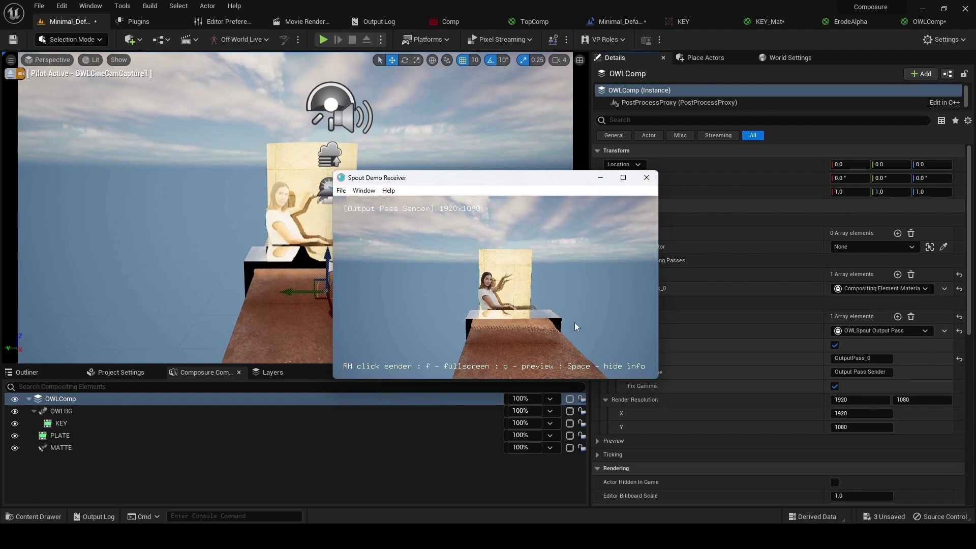
click(646, 183)
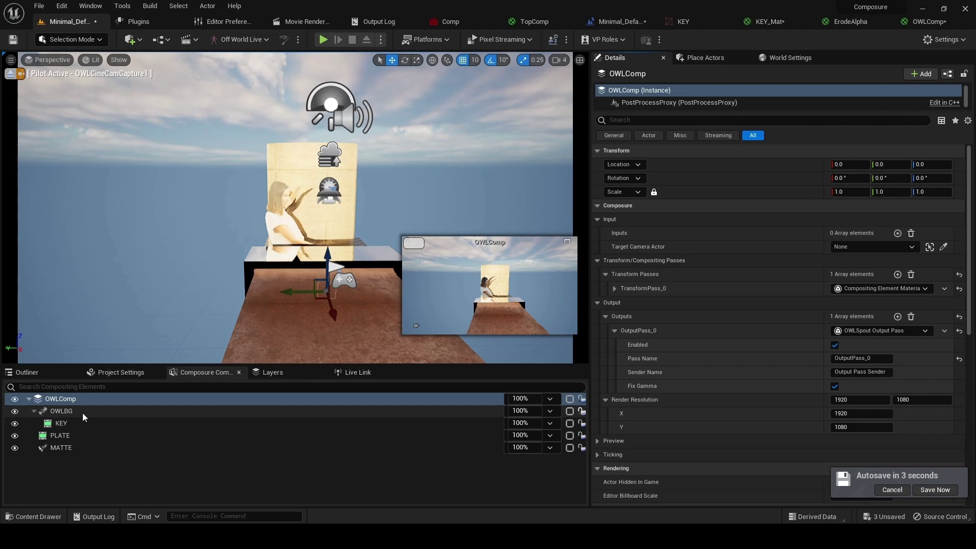
Enable Render Scene View Extensions on OWLBG and in MATTE's Off World Live render settings.
click(82, 412)
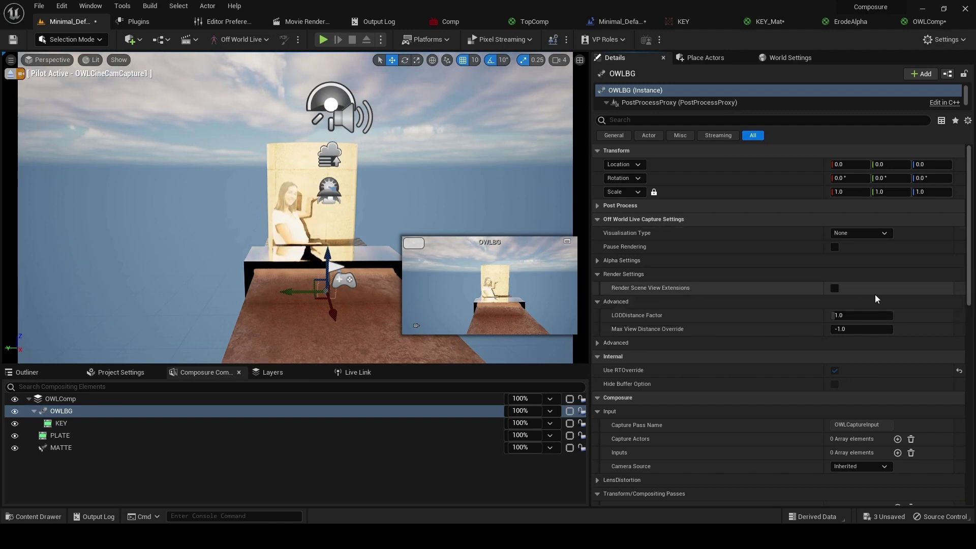
click(835, 289)
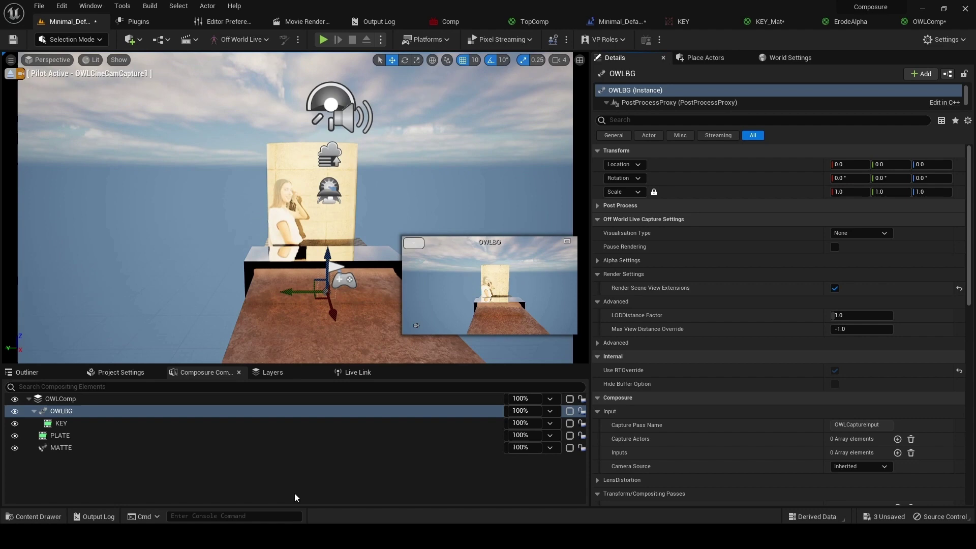
click(62, 448)
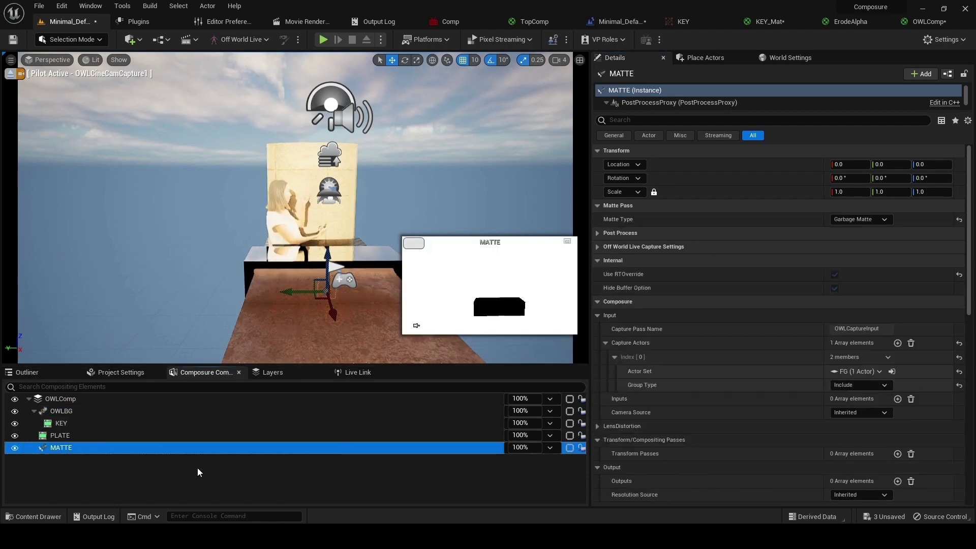
click(598, 246)
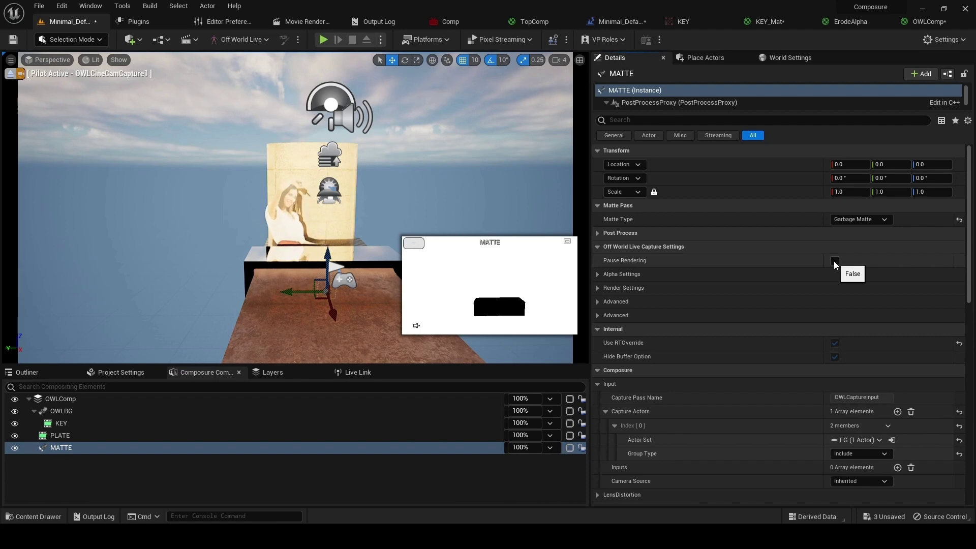
click(597, 289)
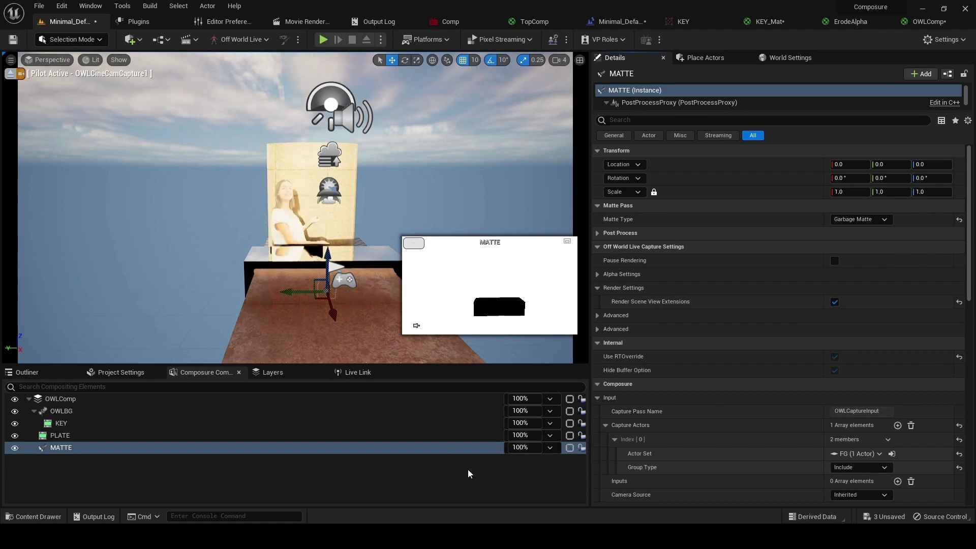
click(236, 401)
Switch OutputPass_0 to OWLNDIOutput Pass and watch LAPTOP > OWL NDI Pass in NDI Studio Monitor.
click(855, 331)
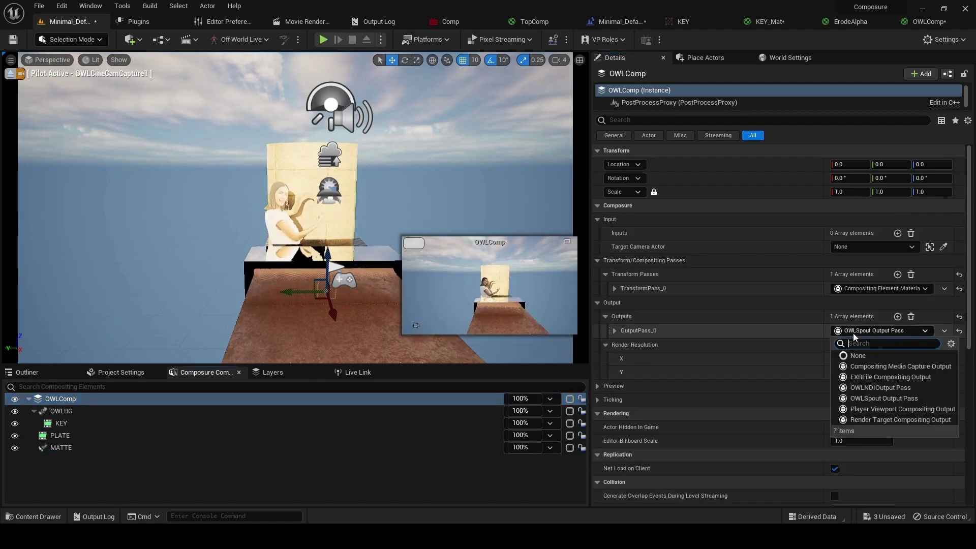
click(875, 388)
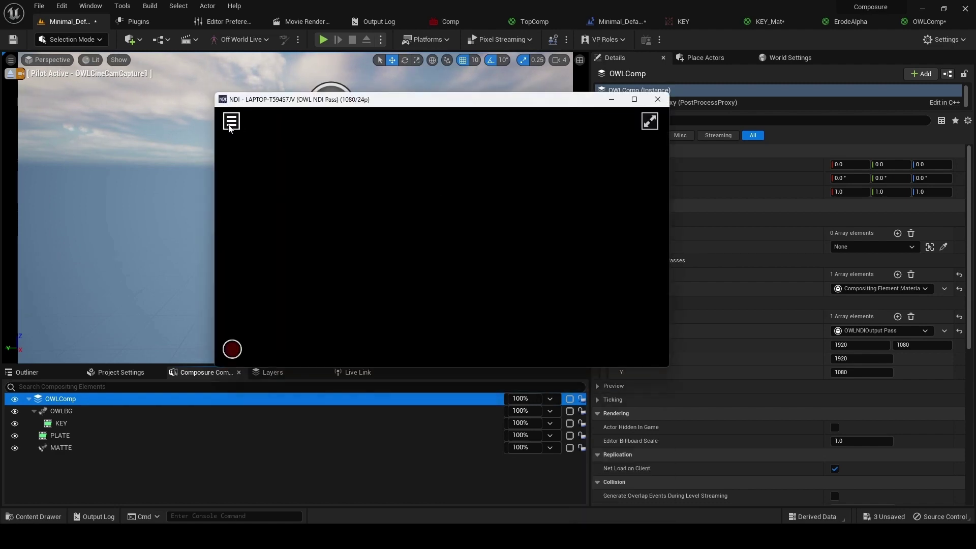
right_click(279, 140)
mouse_move(346, 143)
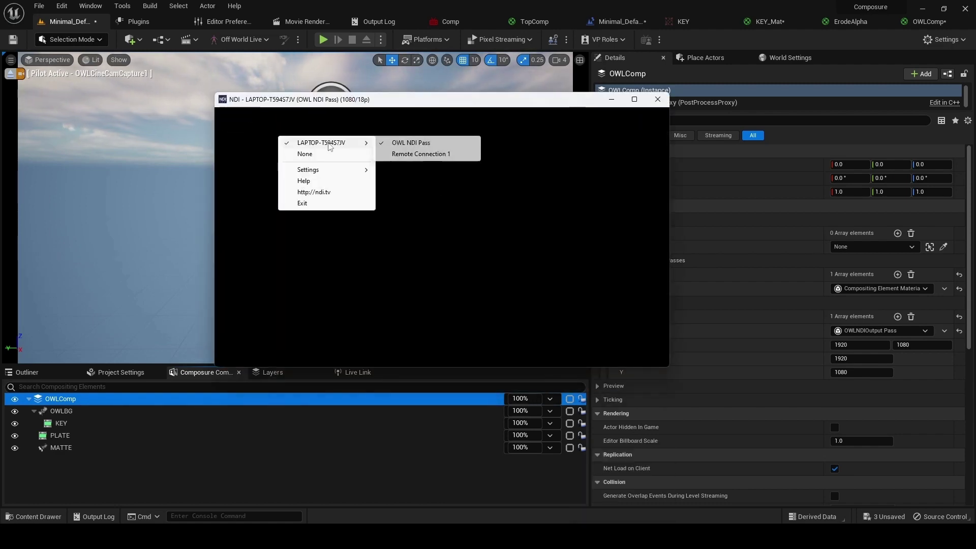
click(425, 147)
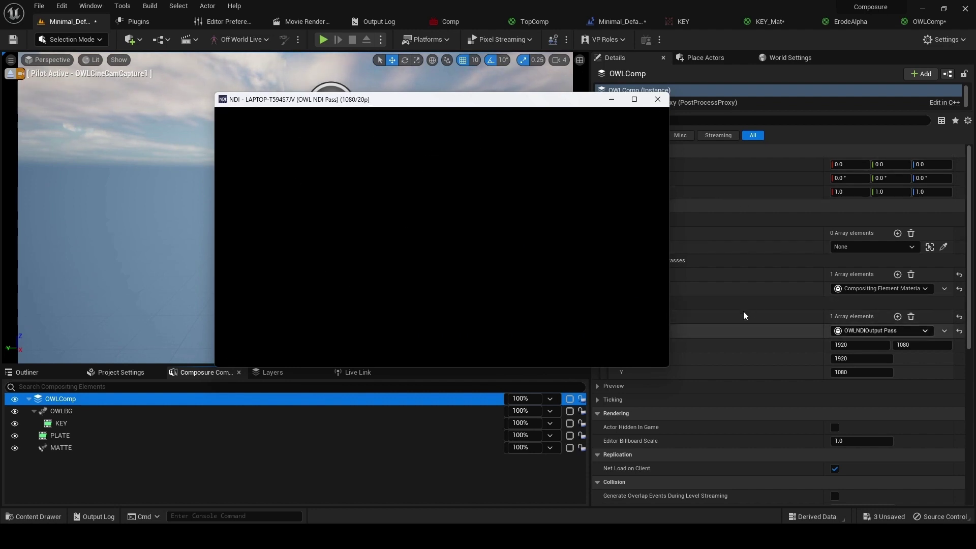
click(681, 325)
Set OutputPass_0's Video Conversion Format to UYVY and confirm the 1080p composite in NDI Studio Monitor.
click(615, 330)
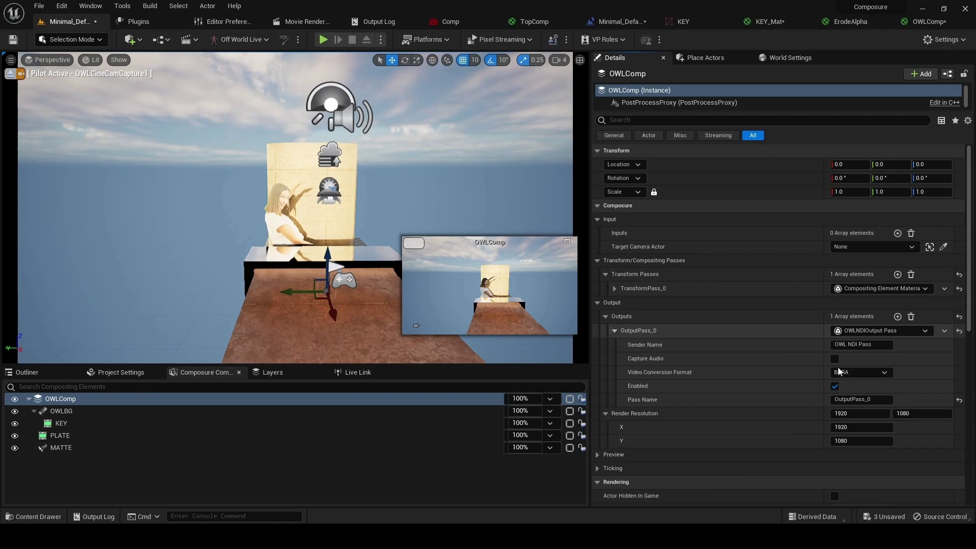
click(859, 372)
click(841, 392)
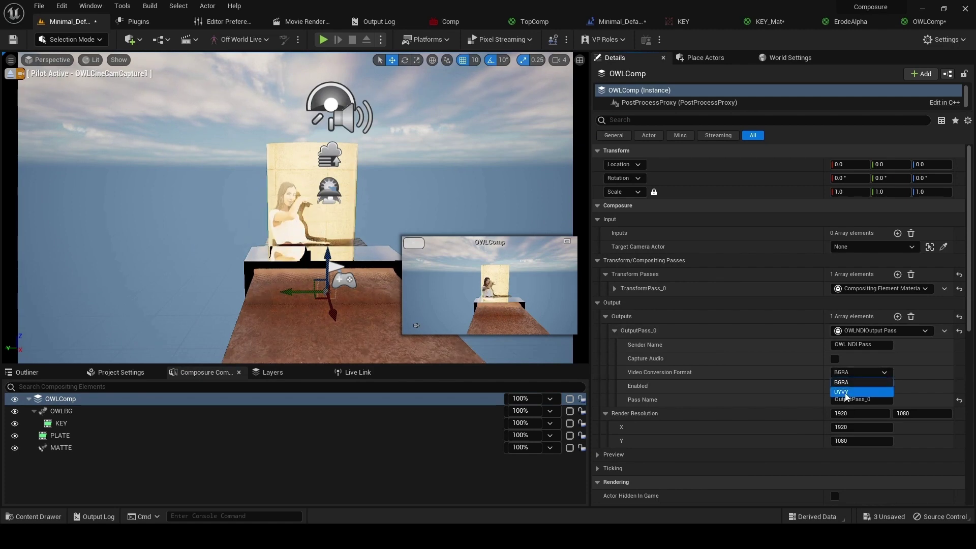
key(alt+Tab)
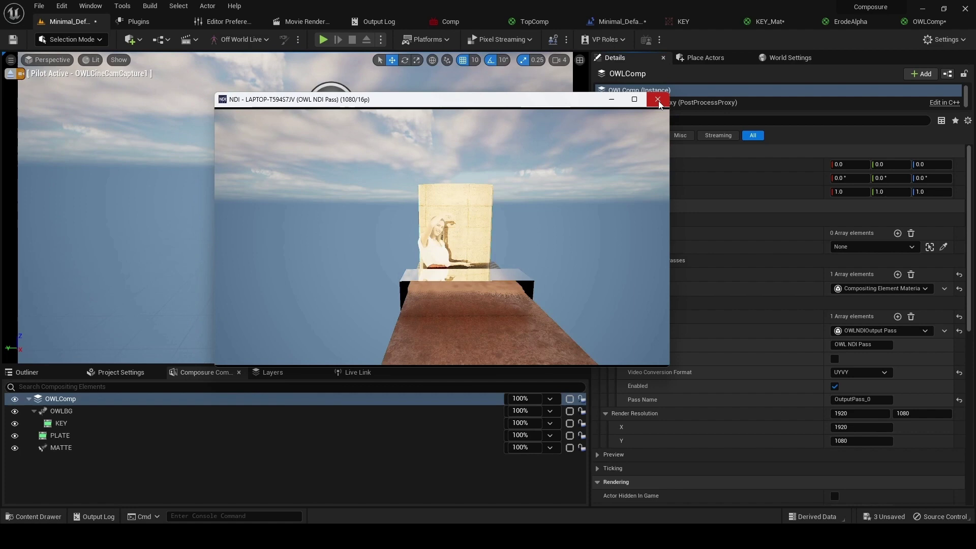
click(658, 100)
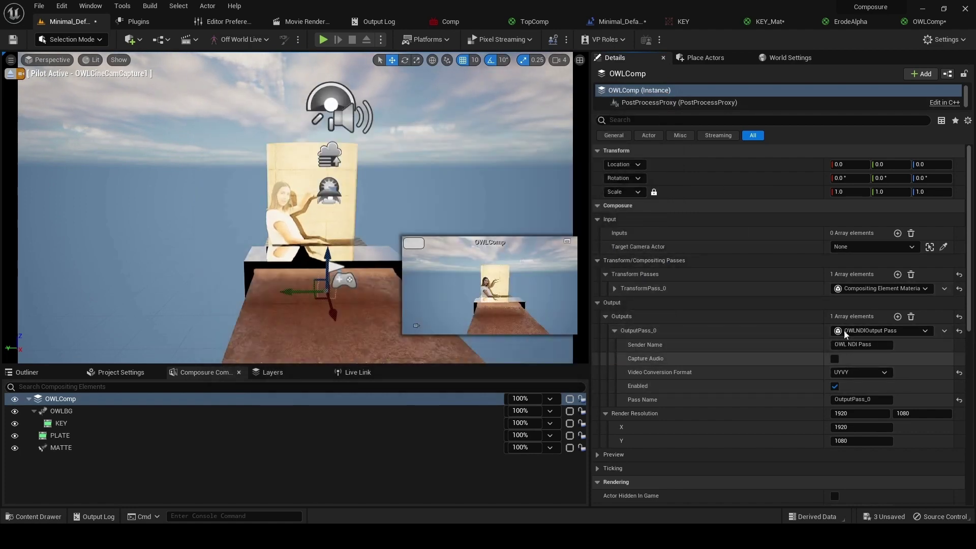
Change OutputPass_0 to Render Target Compositing Output writing to a new FinalComp render target.
click(860, 333)
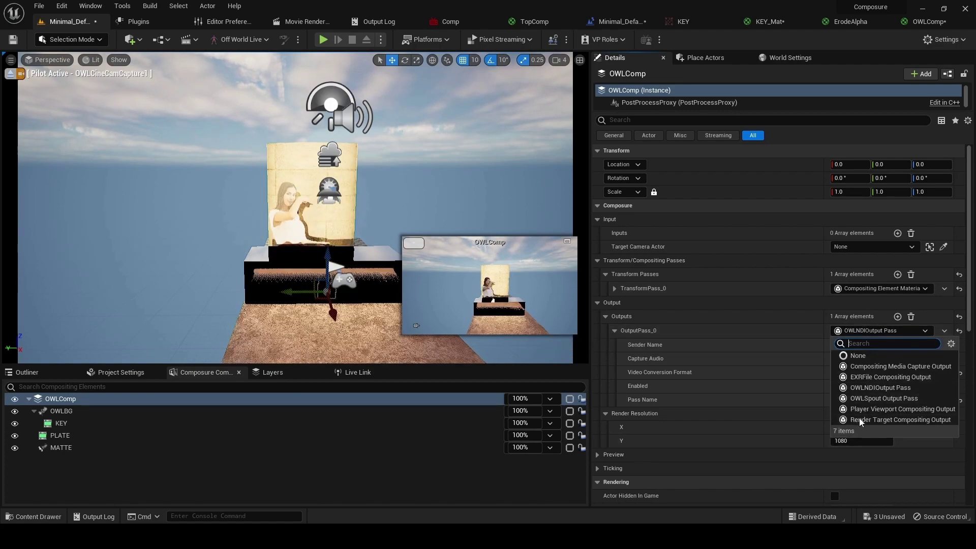
click(884, 420)
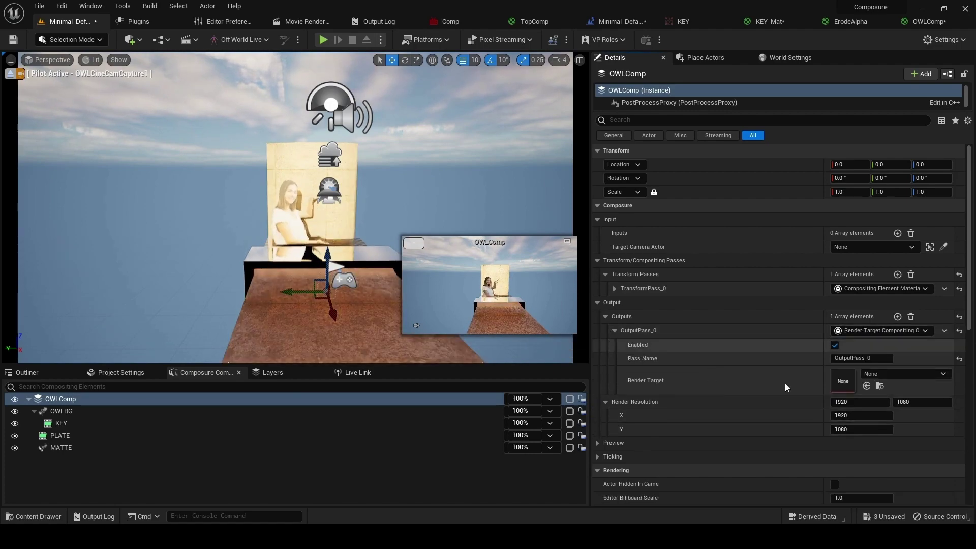
click(882, 374)
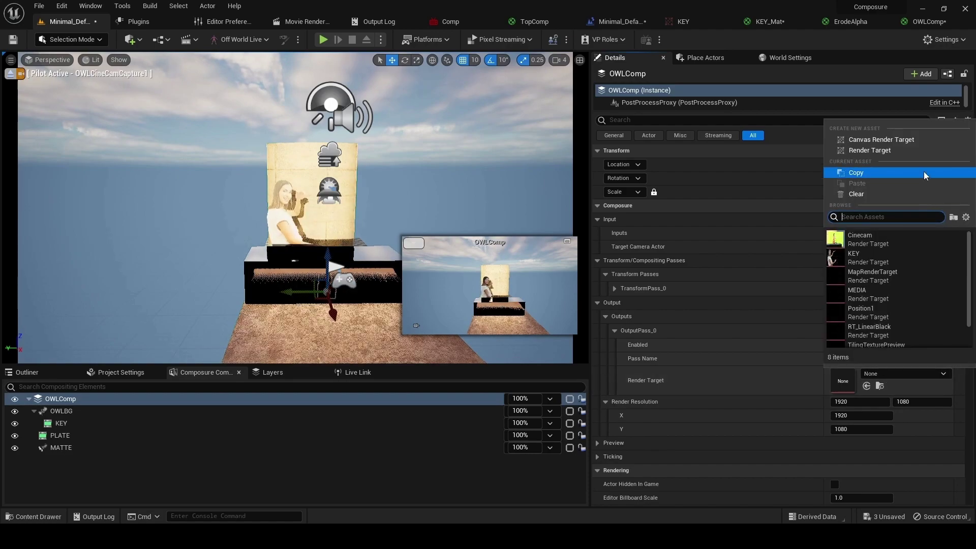
click(874, 149)
text(FinalComp)
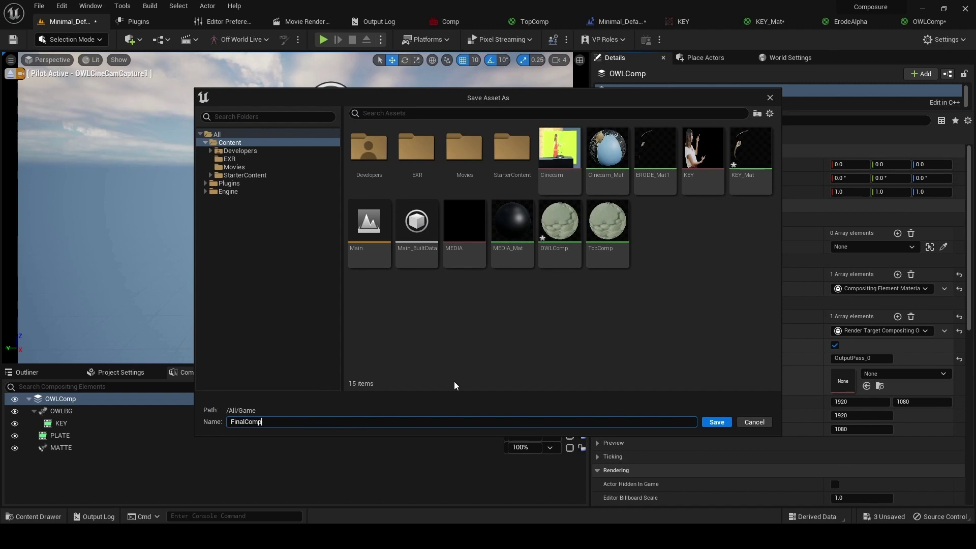
key(Return)
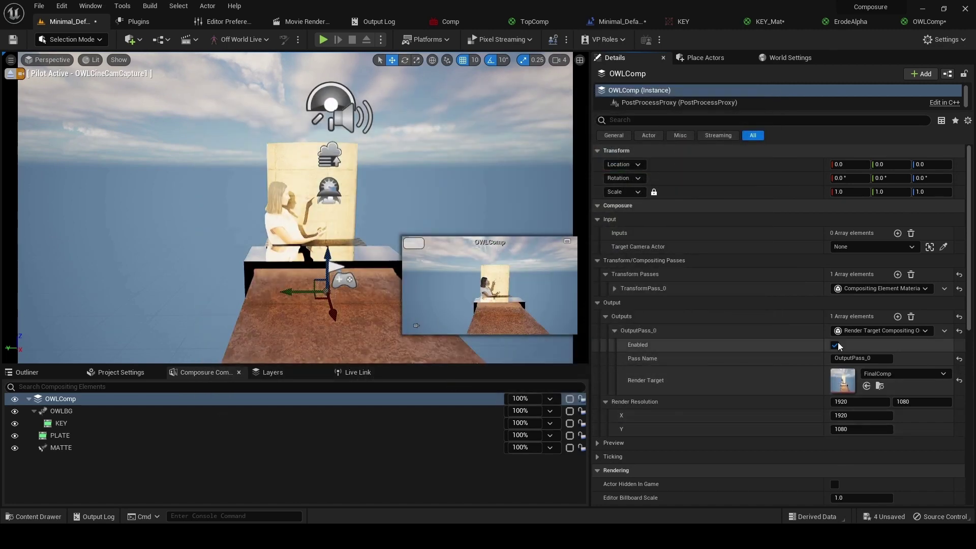
Set the FinalComp render target's Size X to 1920 and Size Y to 1080.
double_click(840, 389)
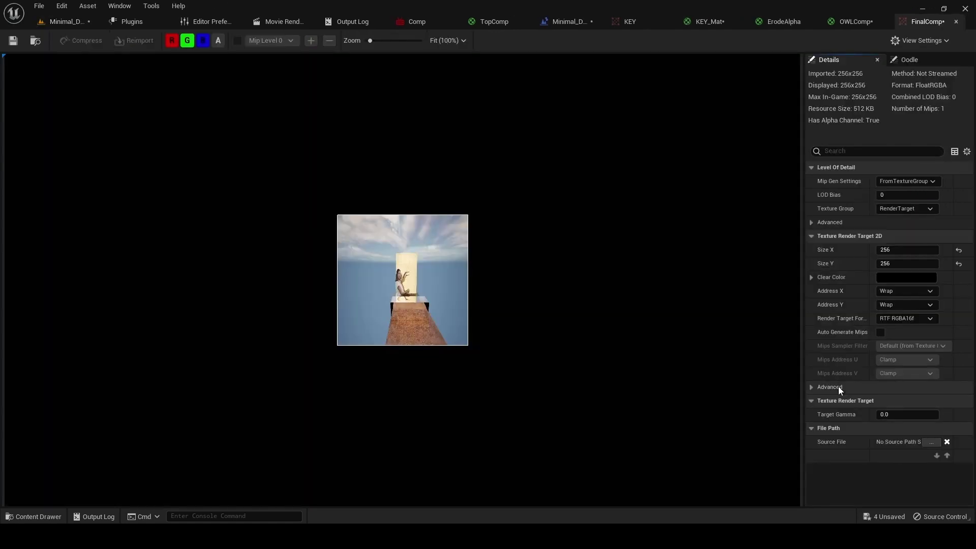
click(895, 249)
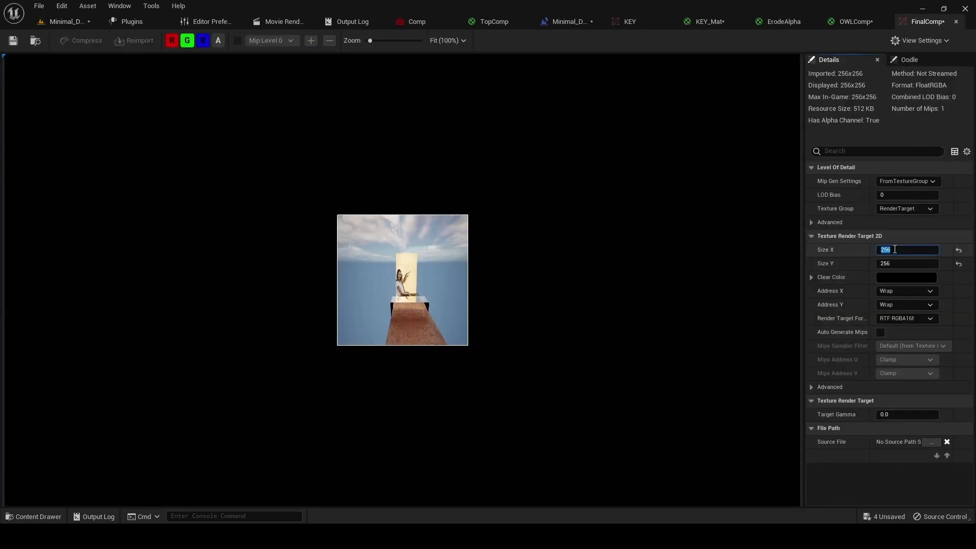
key(Return)
click(900, 264)
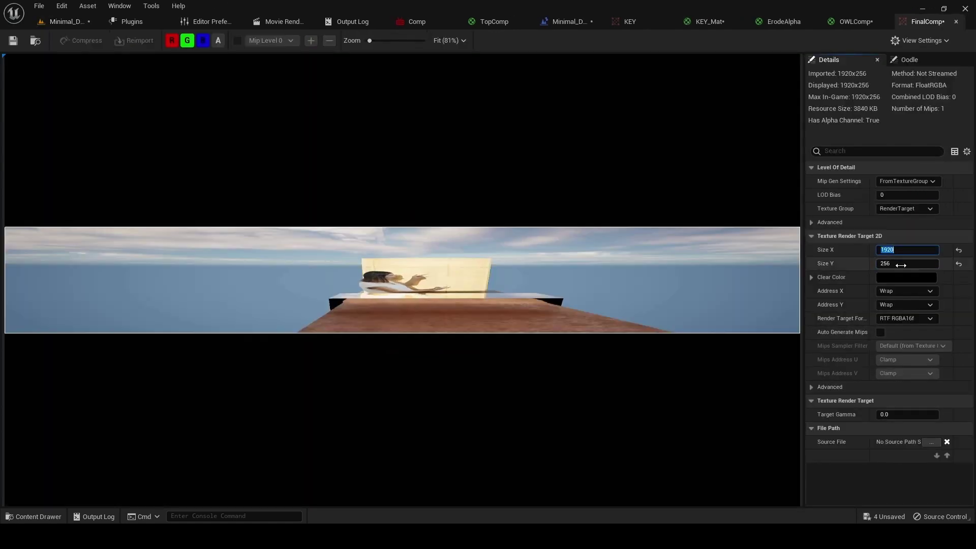
text(1080)
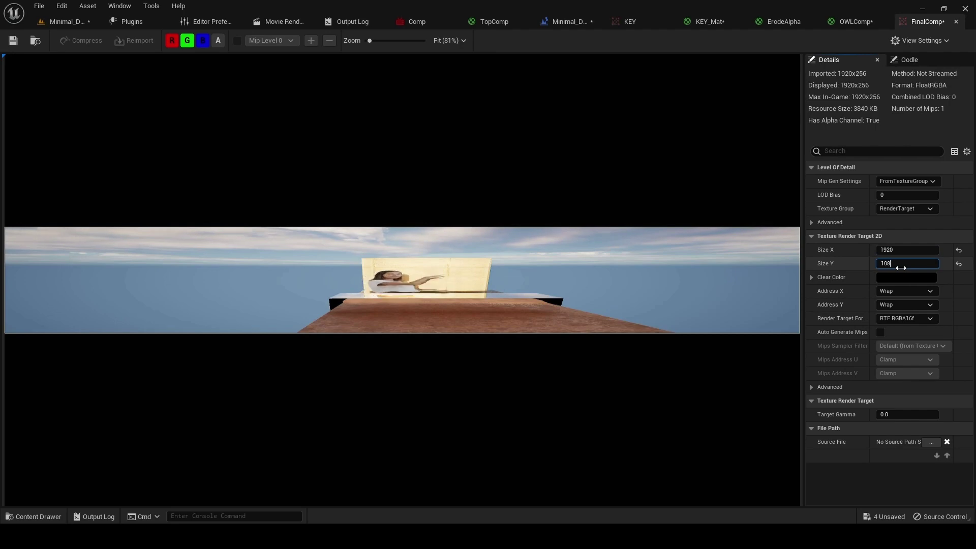
key(Return)
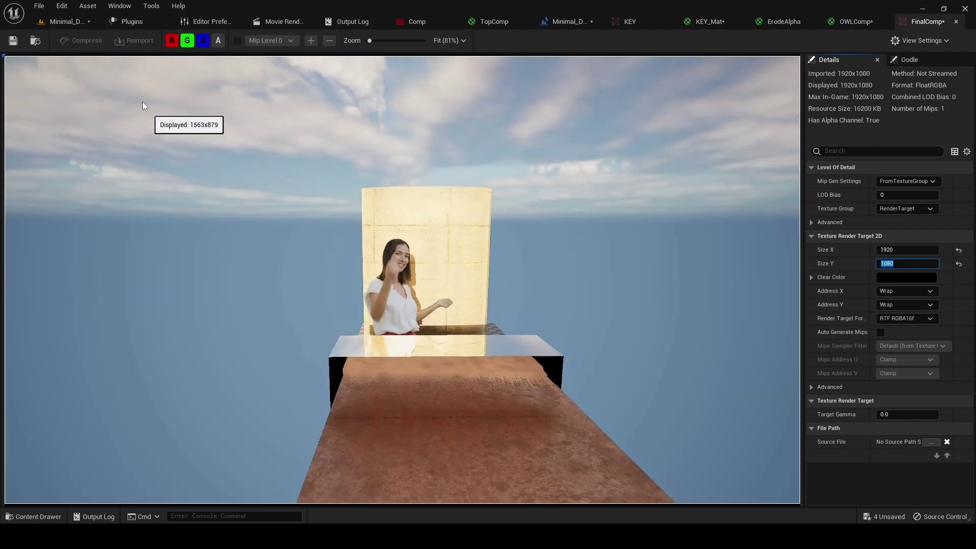
click(75, 23)
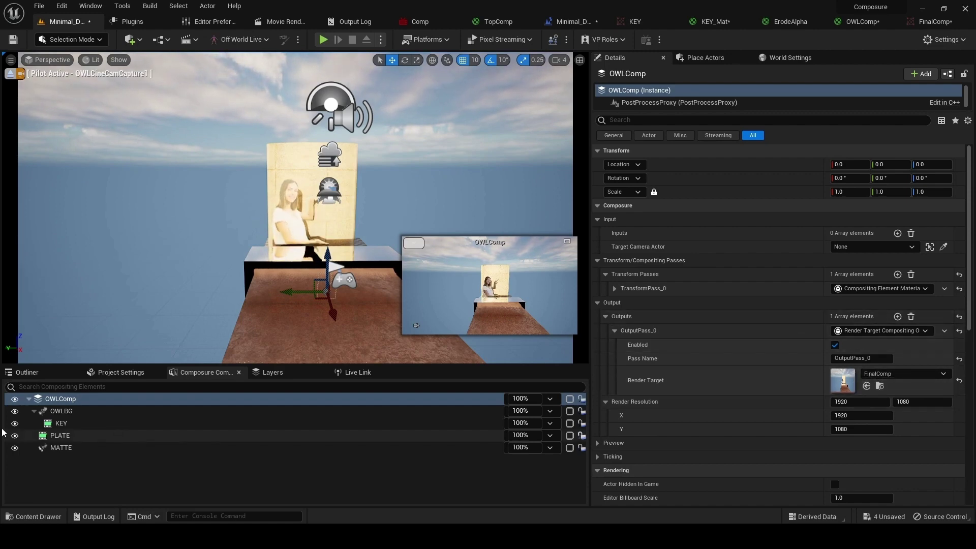
Show the Off World Live actor classes in Place Actors and deselect OWLComp.
click(709, 58)
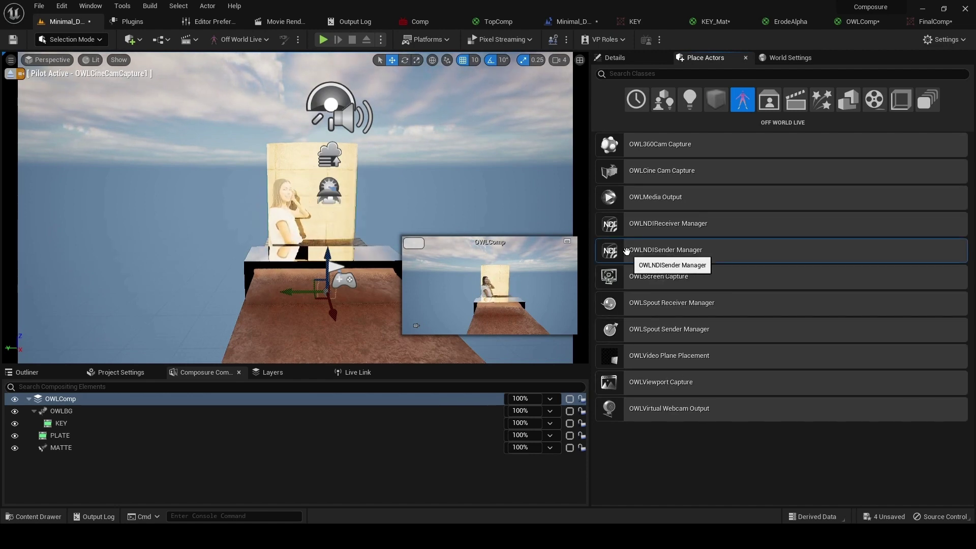
click(199, 258)
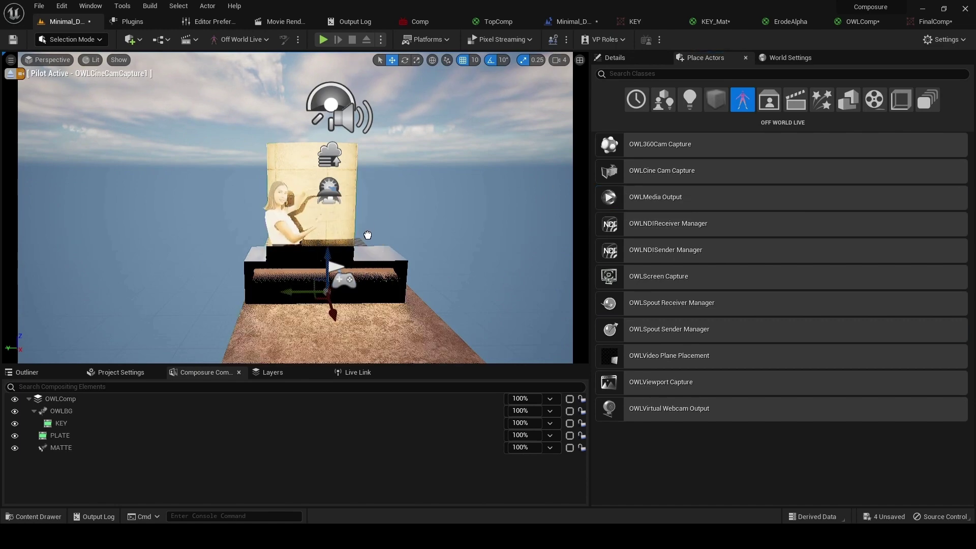
Select OWLSpoutSenderManager1 in the Outliner and add a new Spout sender entry.
click(42, 371)
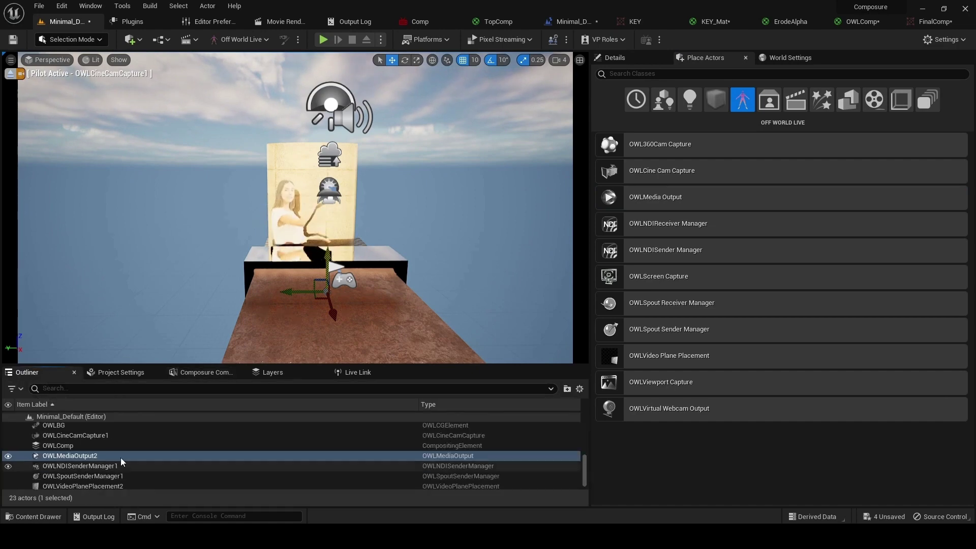
click(99, 475)
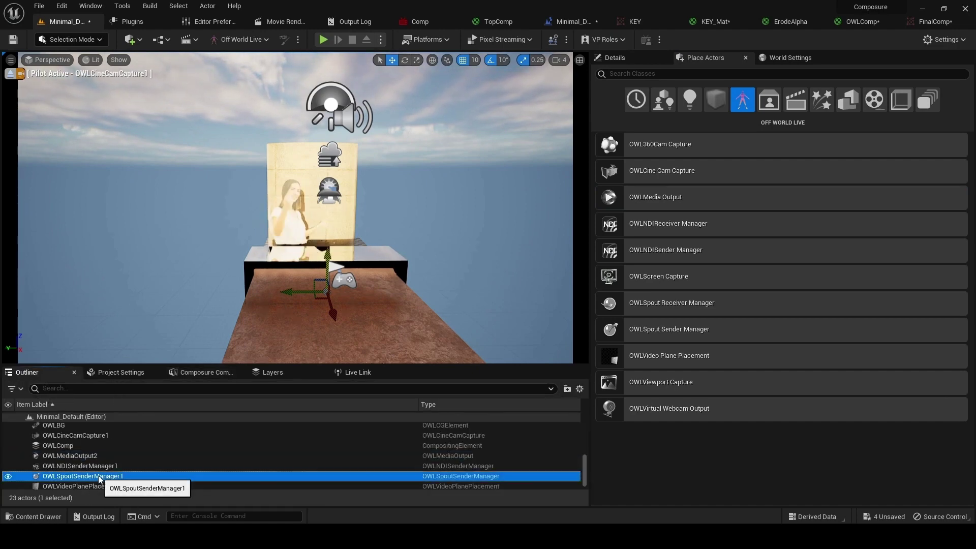
click(621, 55)
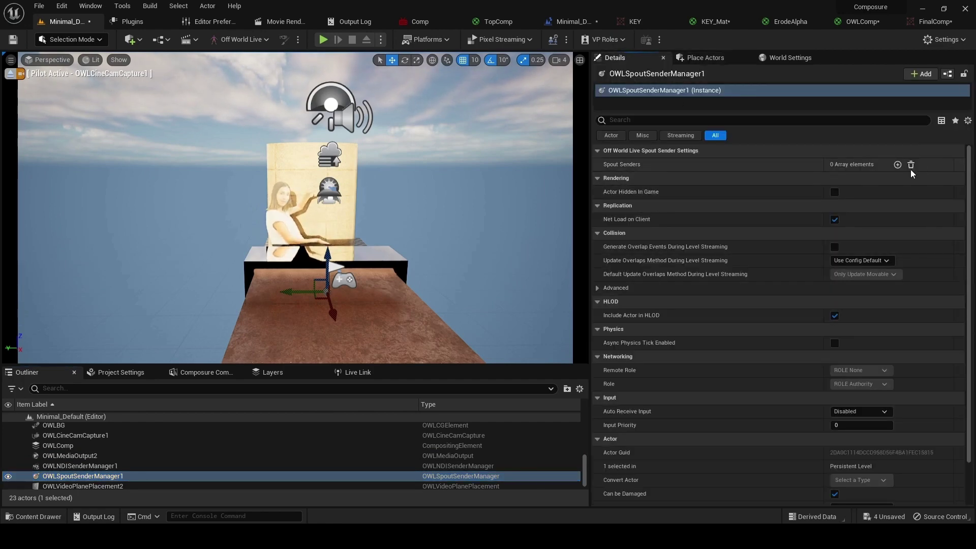
click(898, 165)
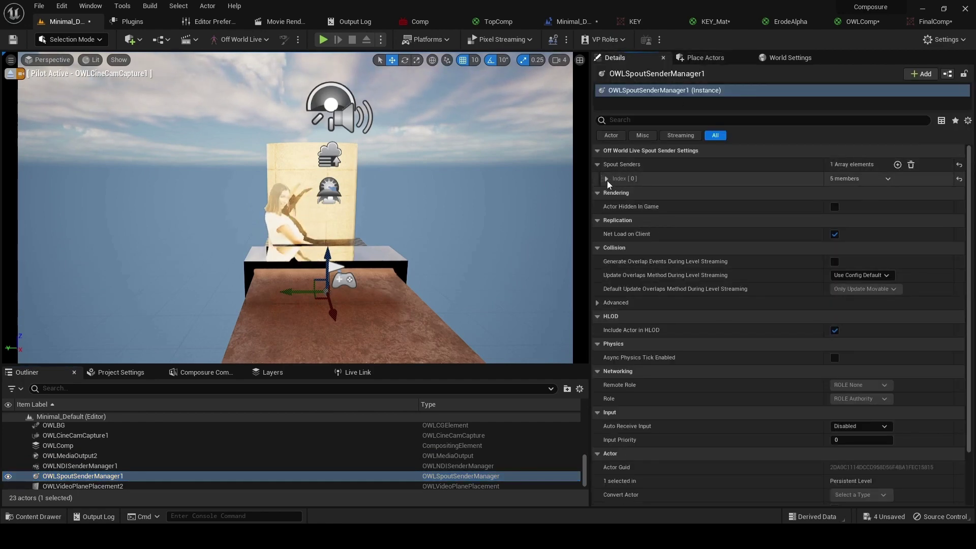
click(607, 178)
Set the sender's source render target to FinalComp, name it Composure, and make it active.
click(895, 249)
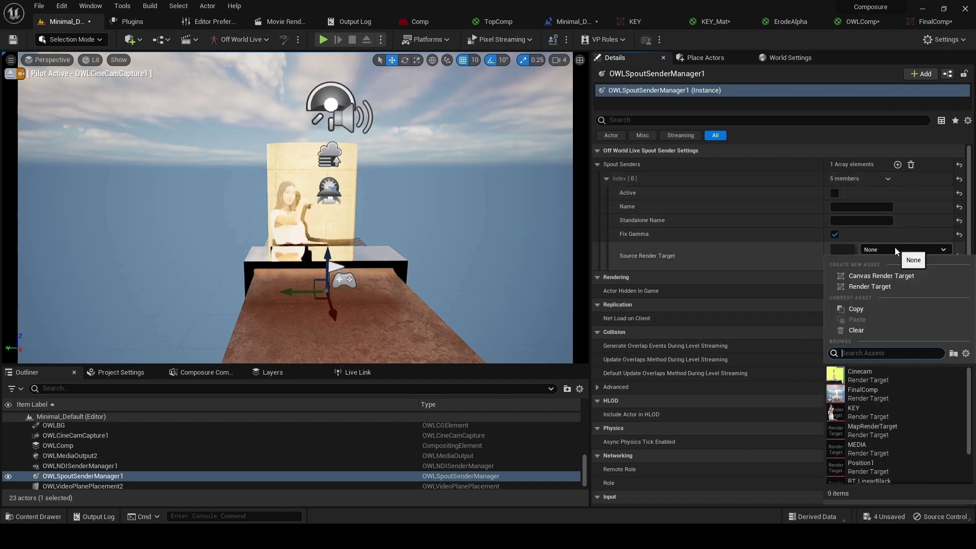
click(858, 398)
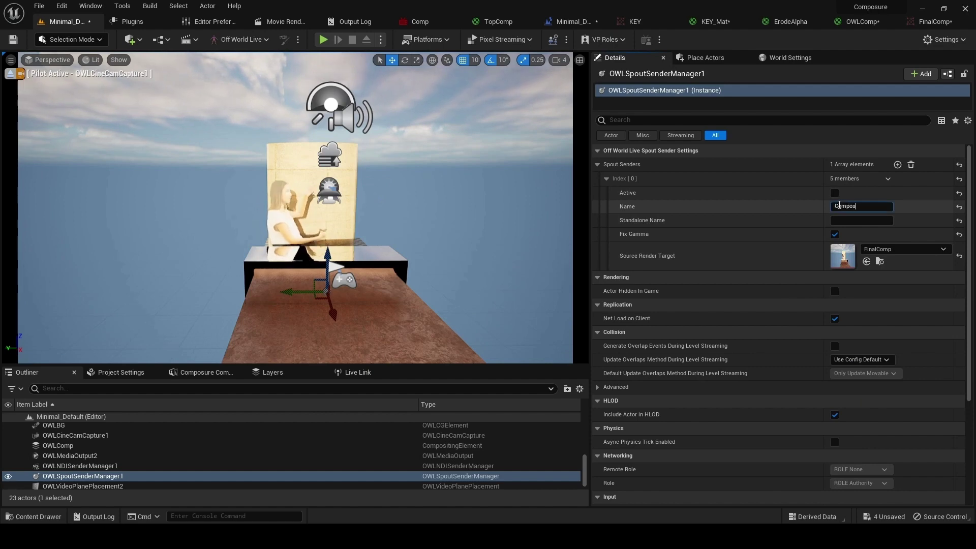
text(ure)
key(Return)
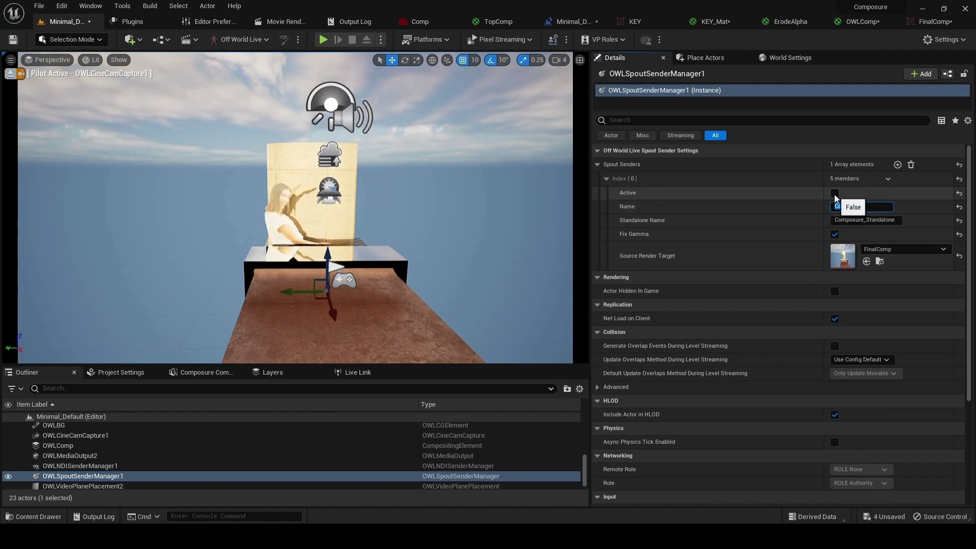
click(834, 194)
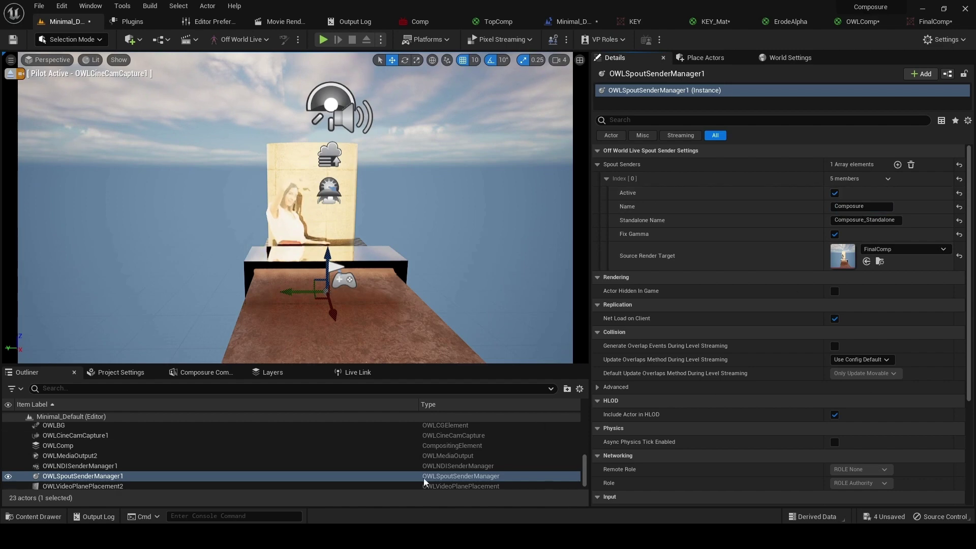
Search the Start menu for spoutreceiver.exe and launch the Spout Demo Receiver.
key(super)
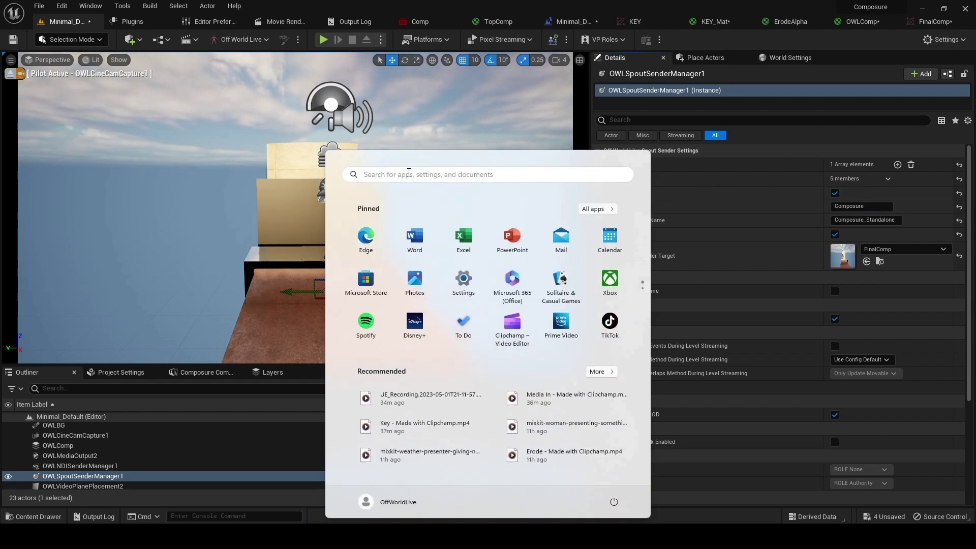
click(409, 173)
text(spout)
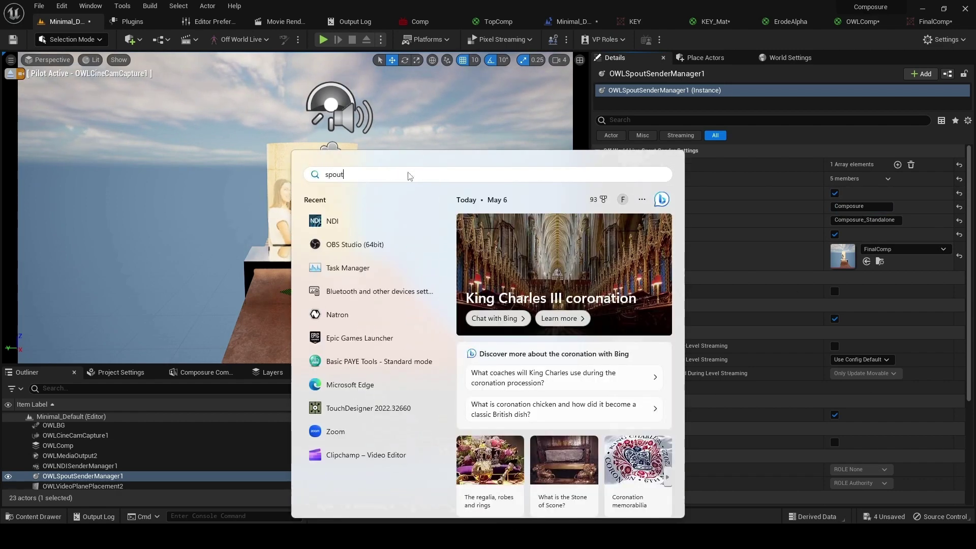
text(receiver.exe)
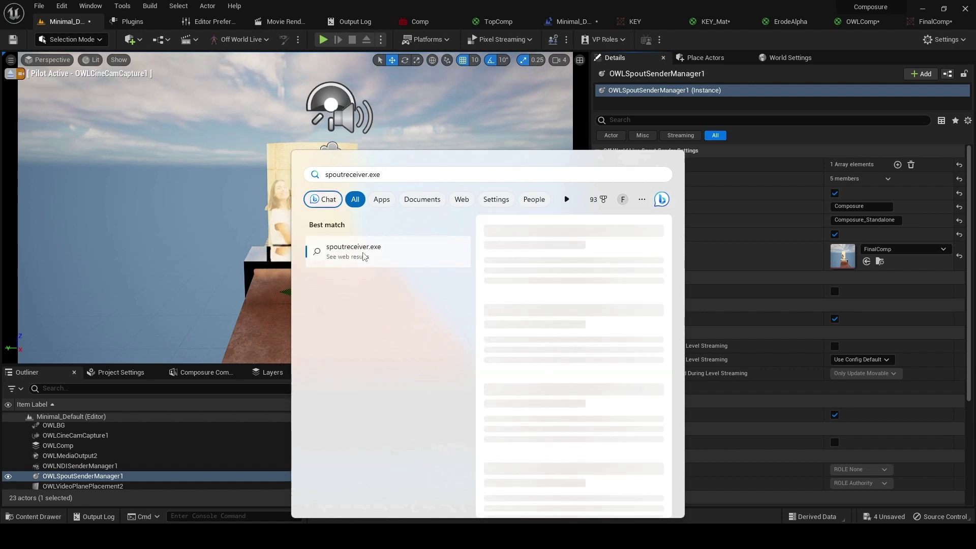
click(358, 250)
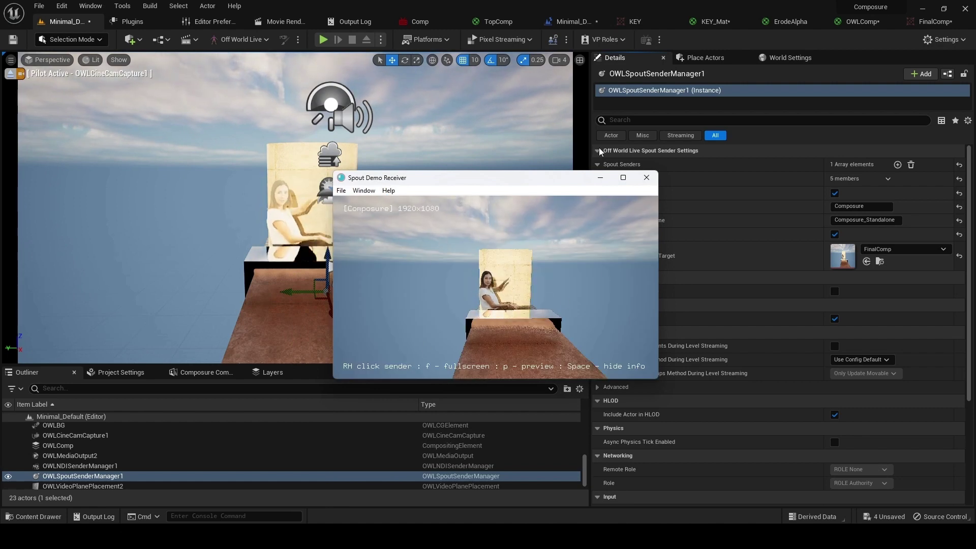
Move the Spout Demo Receiver window up and to the left.
drag(561, 189, 406, 138)
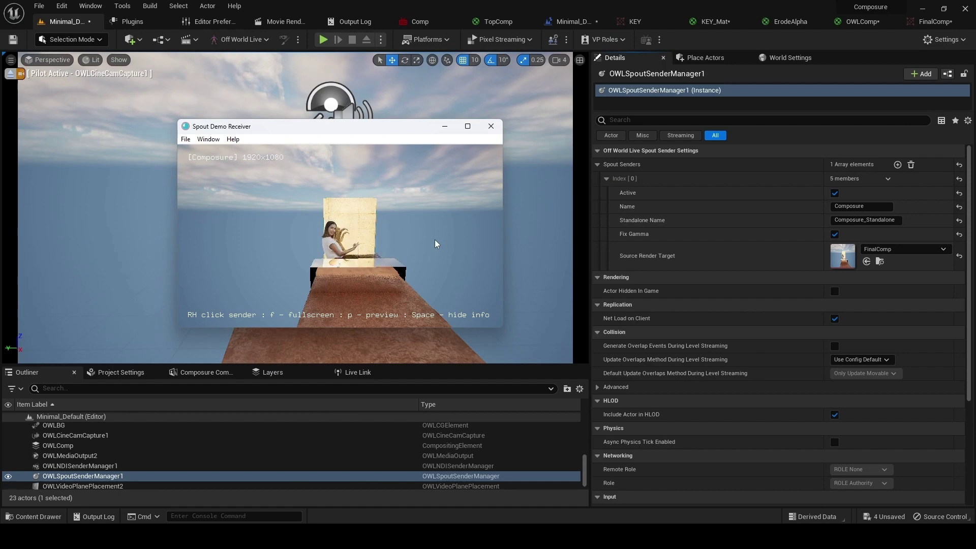
Add an NDI sender entry to OWLNDISenderManager1, then select OWLMediaOutput2.
click(91, 466)
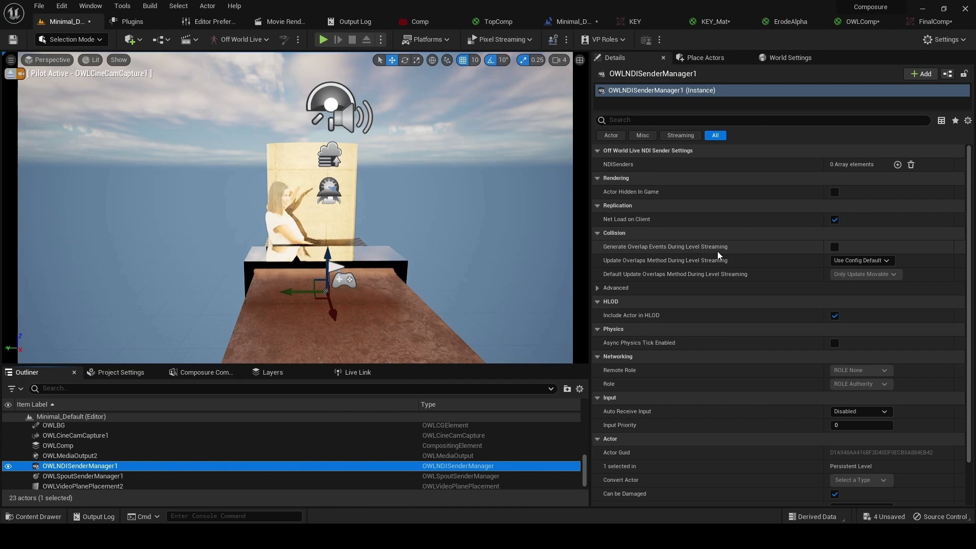
click(898, 165)
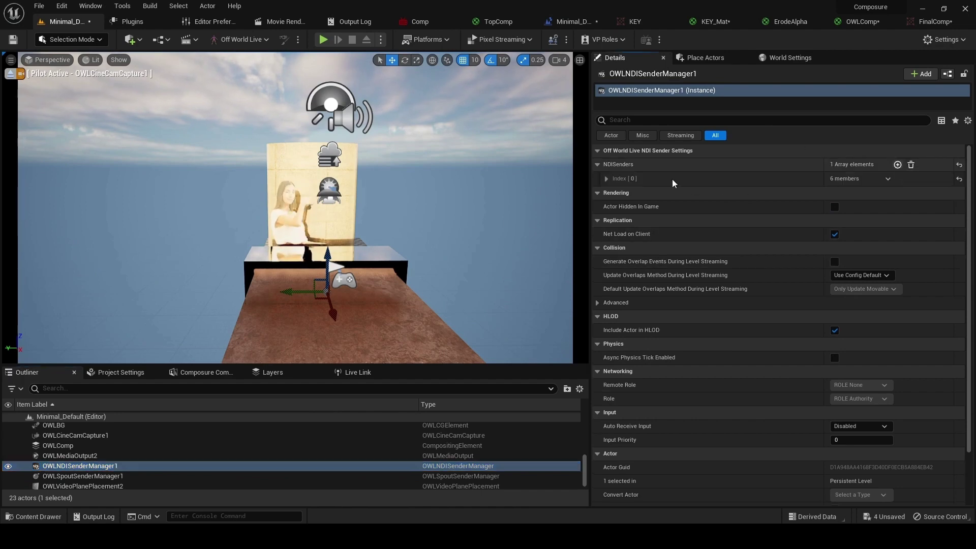
click(606, 178)
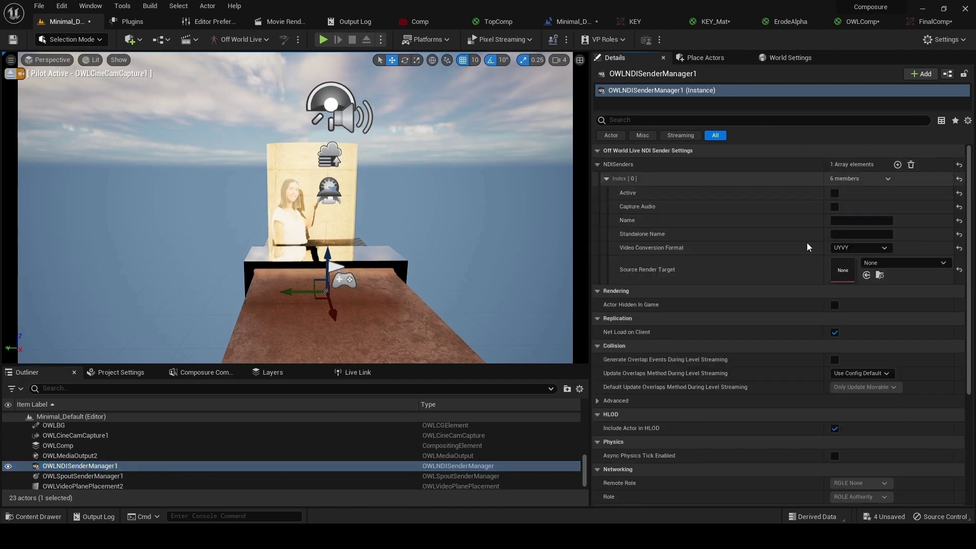
click(915, 263)
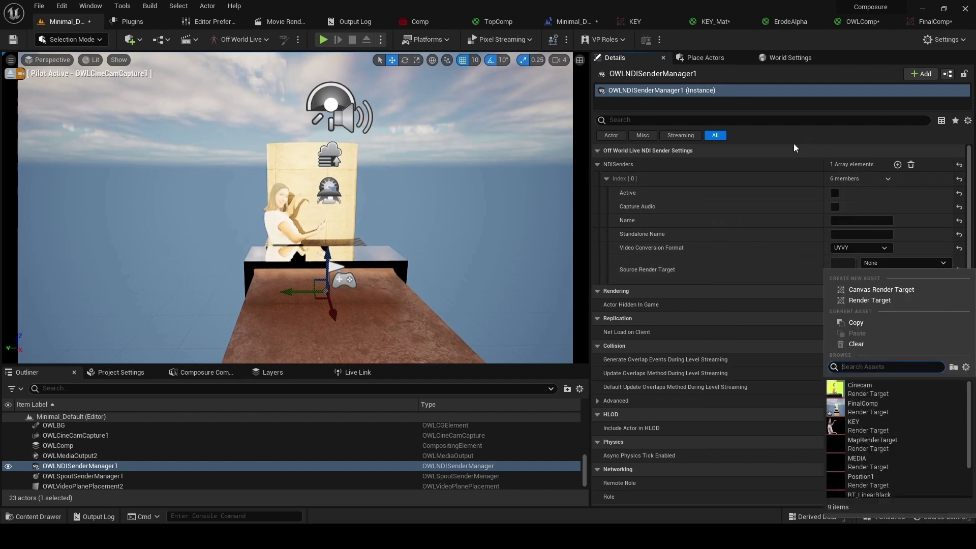
click(94, 456)
click(94, 456)
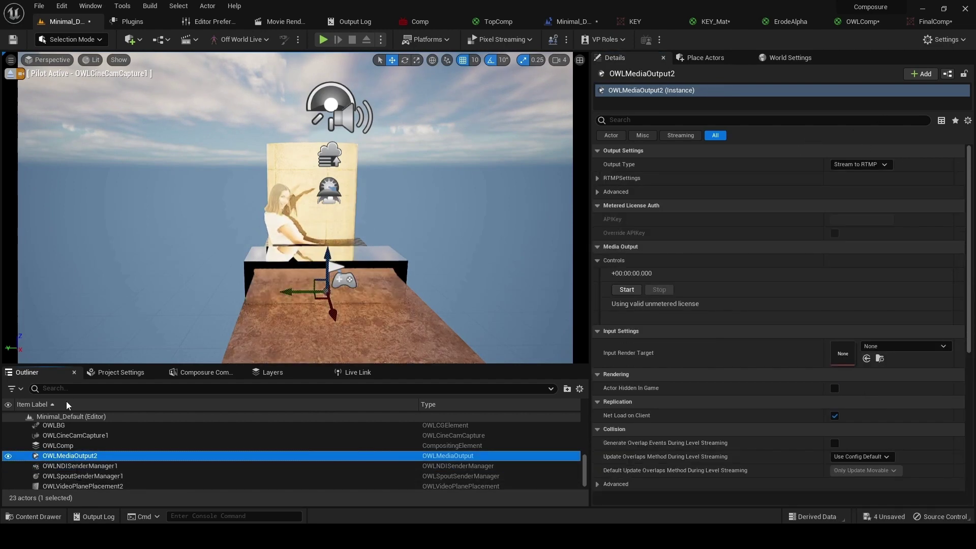
Give OWLMediaOutput2 the FinalComp input render target and switch its output type to Save to File.
click(897, 347)
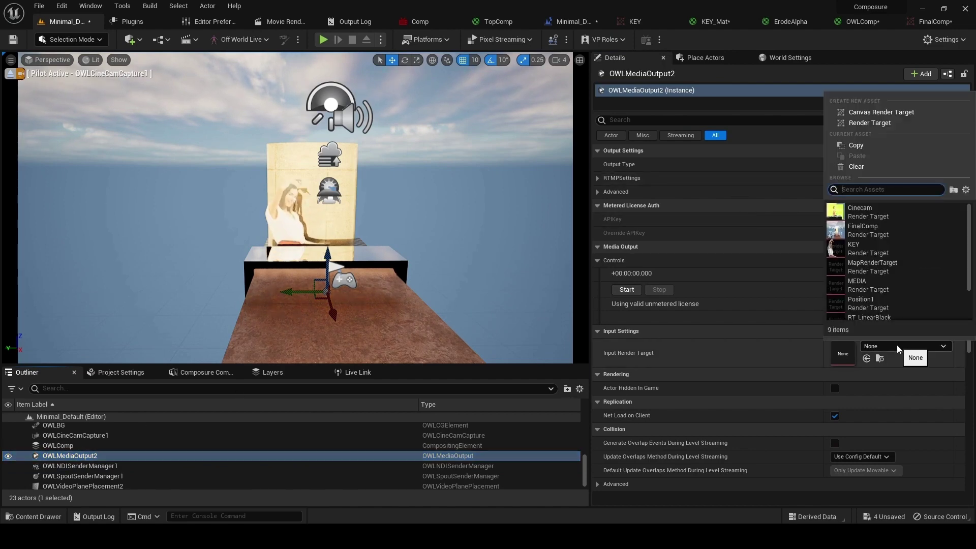
click(864, 231)
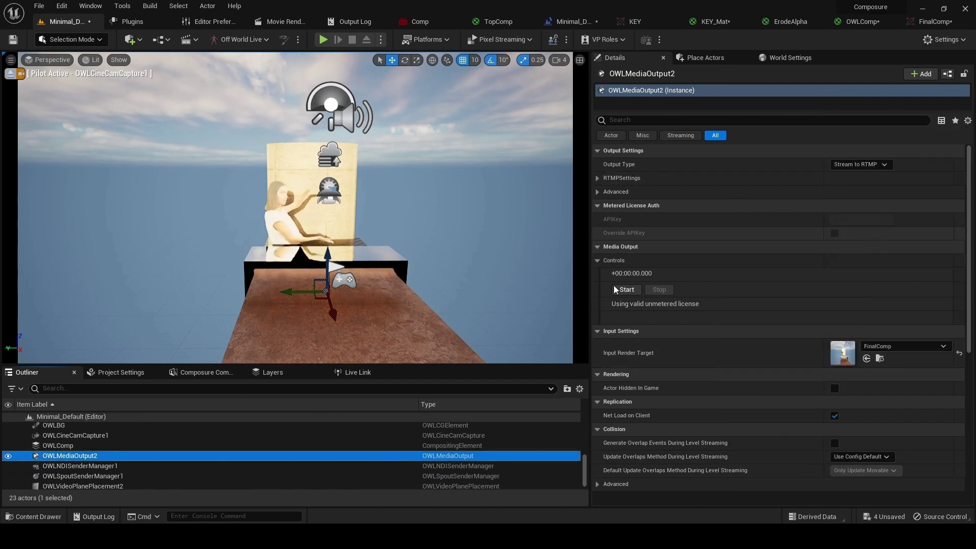
click(877, 166)
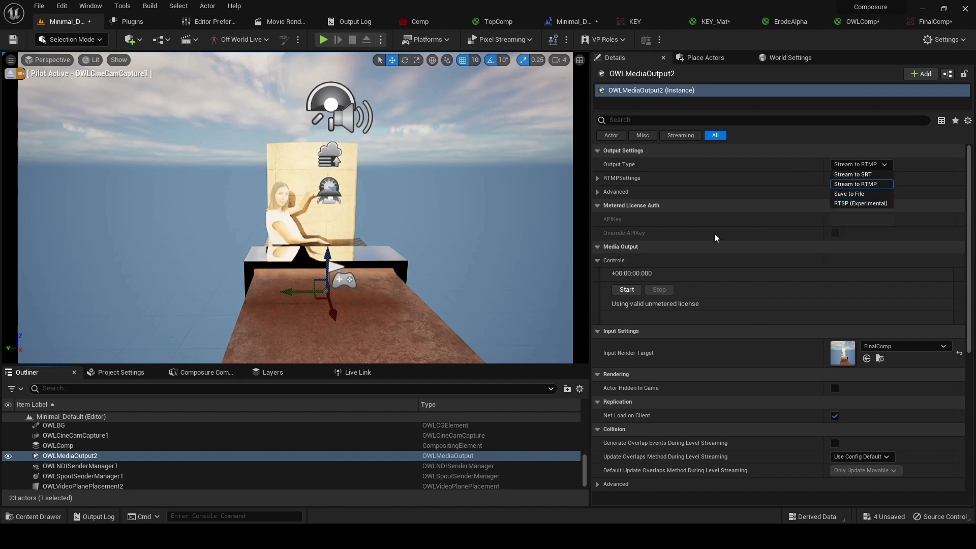
click(856, 196)
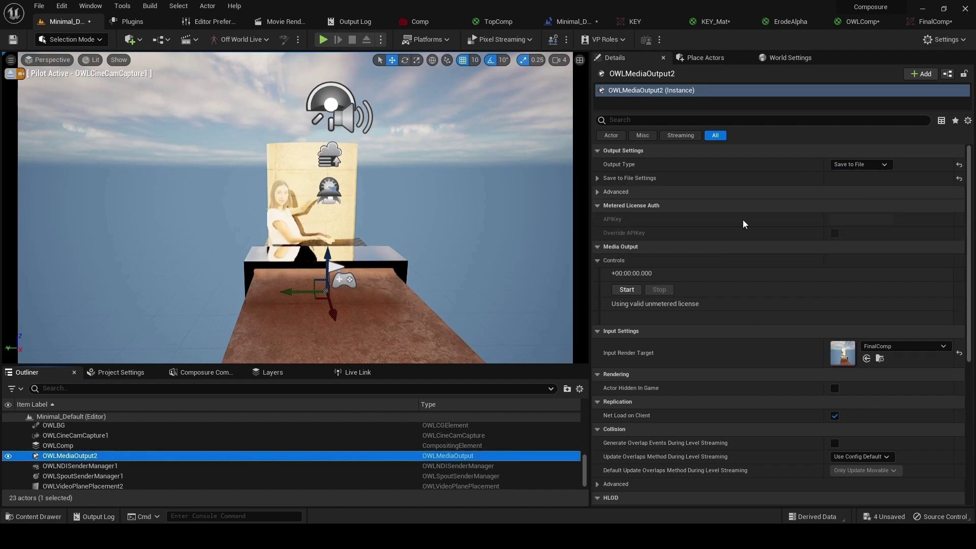
click(598, 179)
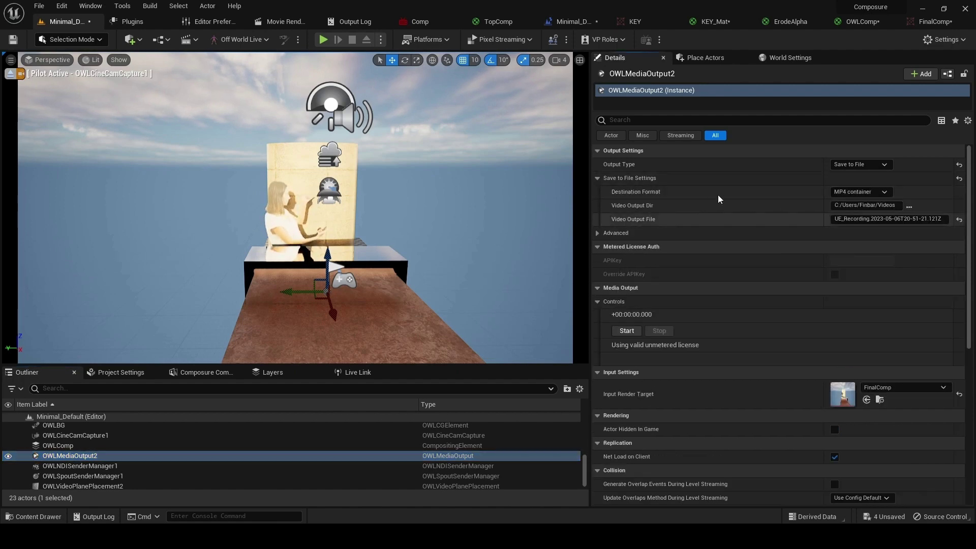